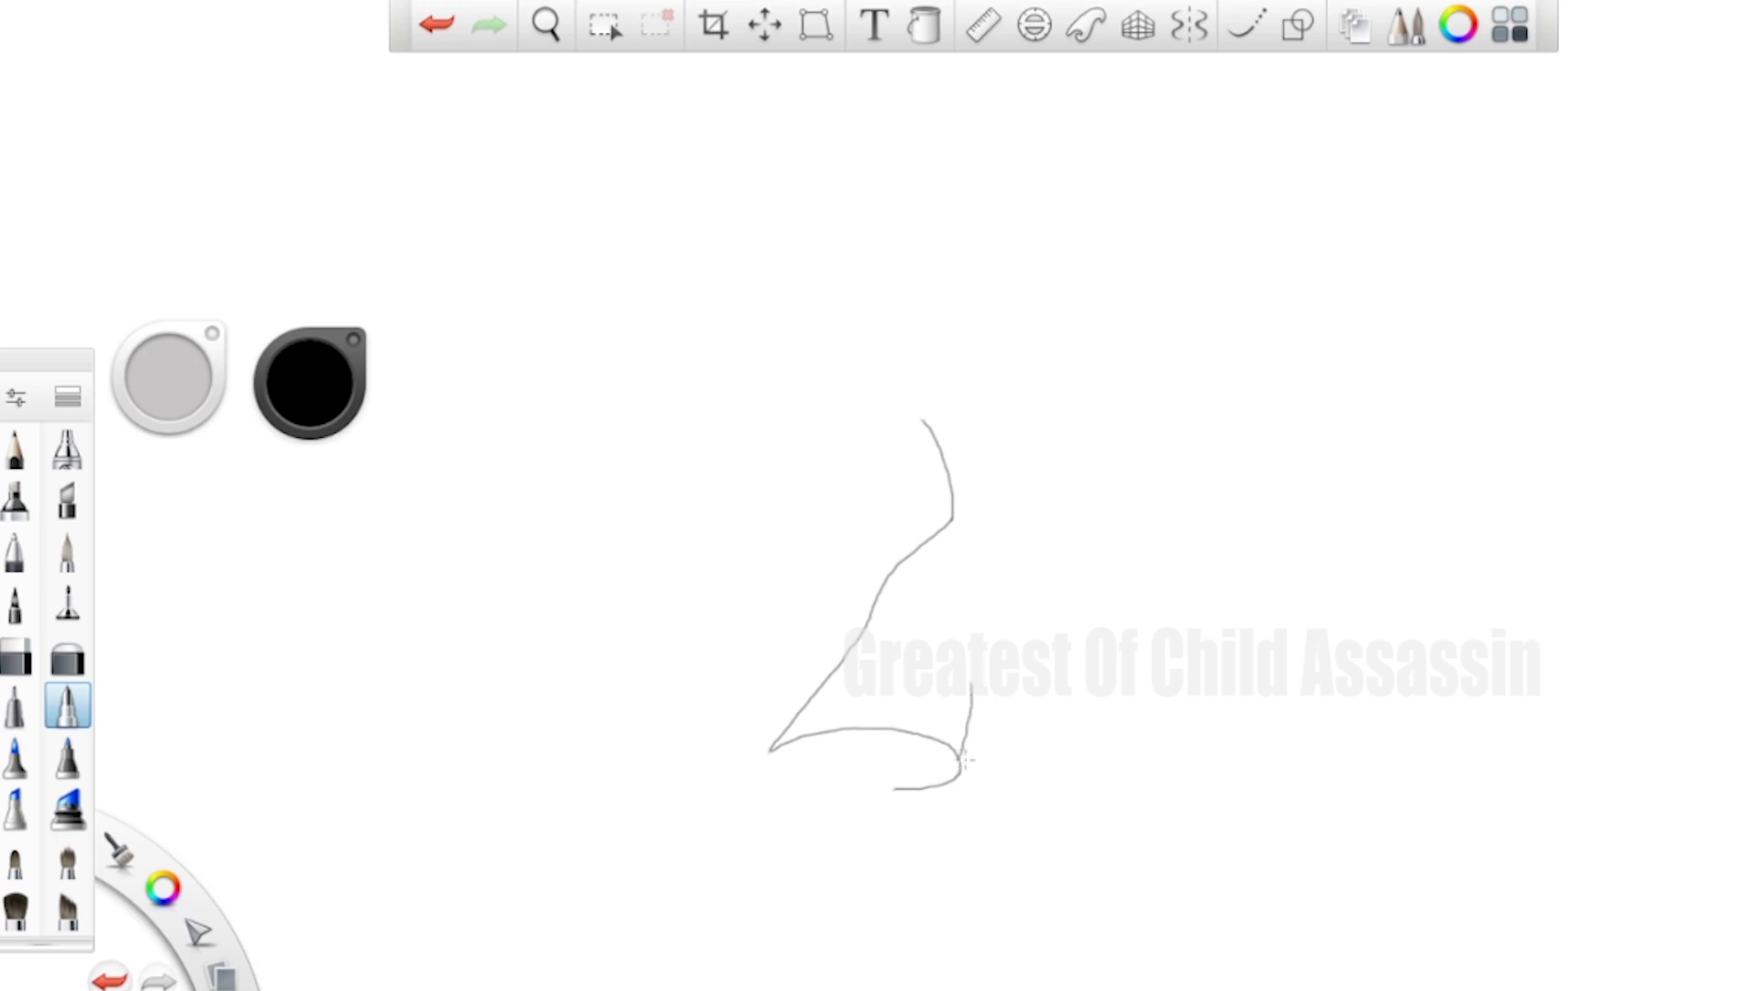
- Draw the lower and front outline of the shorts, and above it a clenched fist with extended thumb and a pointed elbow
{"action": "mouse_move", "coordinate": [952, 775]}
{"action": "left_mouse_down"}
{"action": "mouse_move", "coordinate": [1098, 774]}
{"action": "mouse_move", "coordinate": [1135, 704]}
{"action": "mouse_move", "coordinate": [1106, 714]}
{"action": "mouse_move", "coordinate": [1176, 688]}
{"action": "mouse_move", "coordinate": [1236, 610]}
{"action": "mouse_move", "coordinate": [1254, 497]}
{"action": "left_mouse_up"}
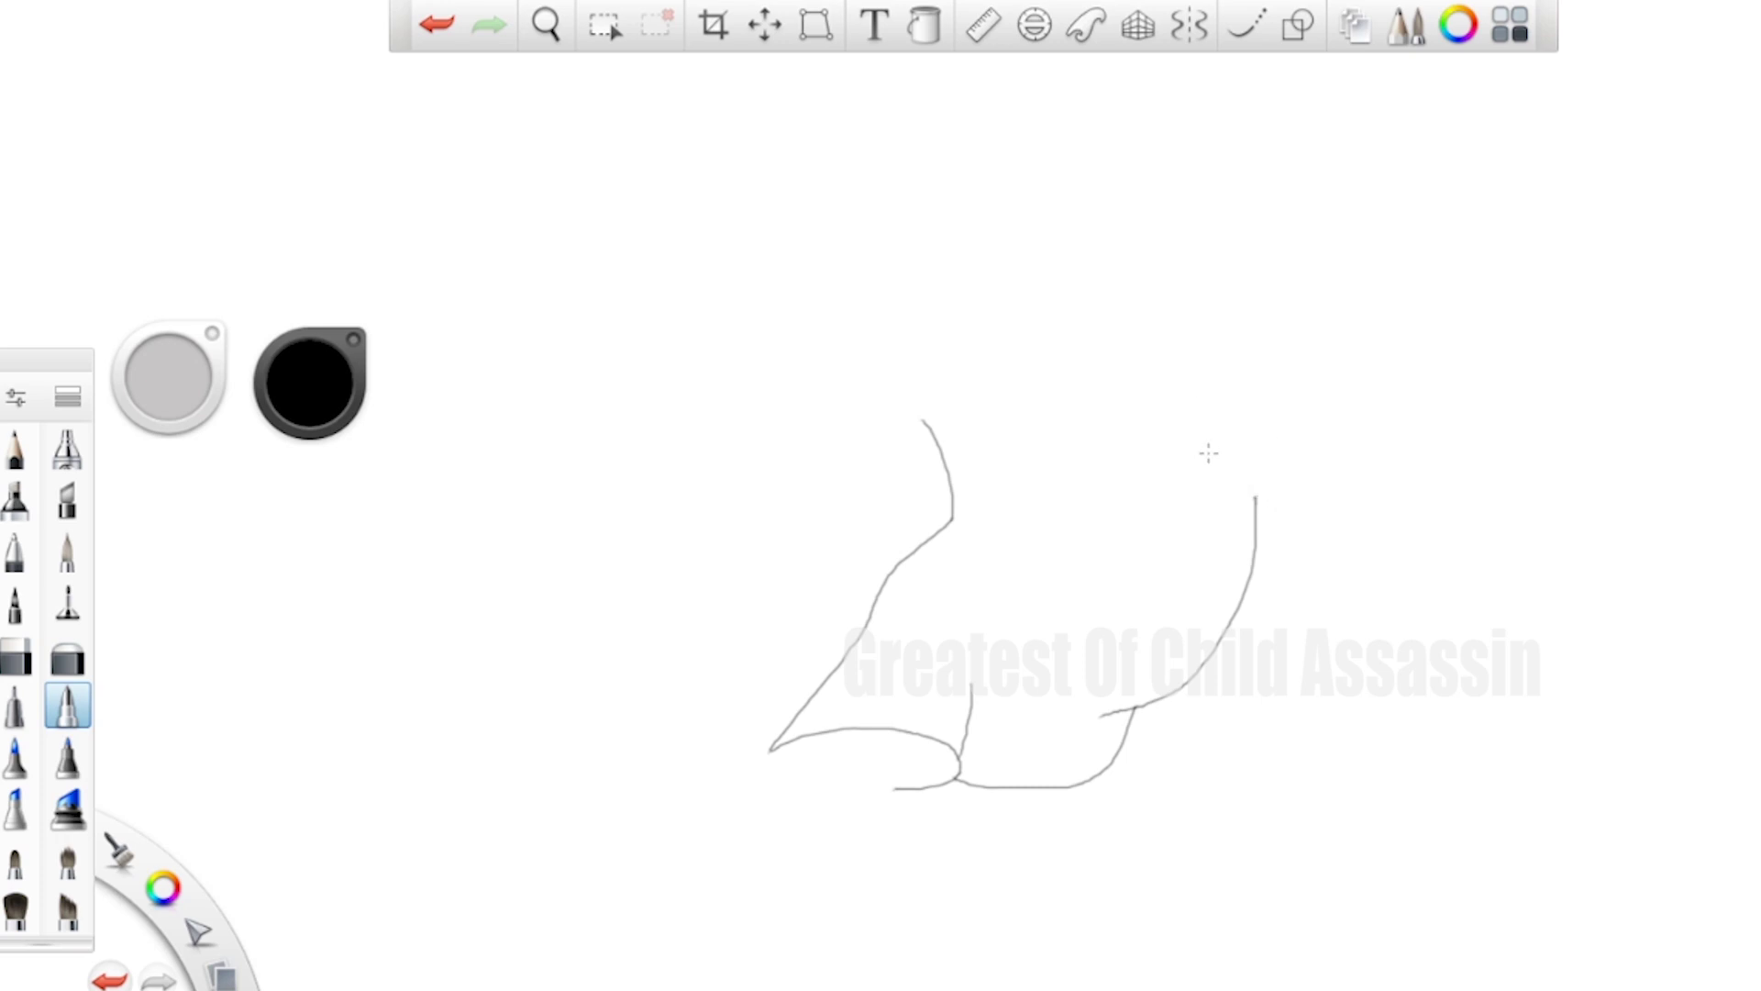
{"action": "mouse_move", "coordinate": [1214, 436]}
{"action": "left_mouse_down"}
{"action": "mouse_move", "coordinate": [1130, 451]}
{"action": "mouse_move", "coordinate": [1111, 477]}
{"action": "mouse_move", "coordinate": [1150, 505]}
{"action": "mouse_move", "coordinate": [1321, 513]}
{"action": "mouse_move", "coordinate": [1342, 484]}
{"action": "mouse_move", "coordinate": [1410, 496]}
{"action": "mouse_move", "coordinate": [1440, 441]}
{"action": "mouse_move", "coordinate": [1423, 358]}
{"action": "mouse_move", "coordinate": [1375, 334]}
{"action": "mouse_move", "coordinate": [1351, 351]}
{"action": "mouse_move", "coordinate": [1300, 335]}
{"action": "mouse_move", "coordinate": [1211, 352]}
{"action": "mouse_move", "coordinate": [1202, 379]}
{"action": "mouse_move", "coordinate": [1224, 432]}
{"action": "mouse_move", "coordinate": [1255, 447]}
{"action": "mouse_move", "coordinate": [1255, 379]}
{"action": "mouse_move", "coordinate": [1266, 438]}
{"action": "mouse_move", "coordinate": [1310, 438]}
{"action": "mouse_move", "coordinate": [1332, 375]}
{"action": "mouse_move", "coordinate": [1331, 435]}
{"action": "mouse_move", "coordinate": [1358, 441]}
{"action": "mouse_move", "coordinate": [1389, 383]}
{"action": "left_mouse_up"}
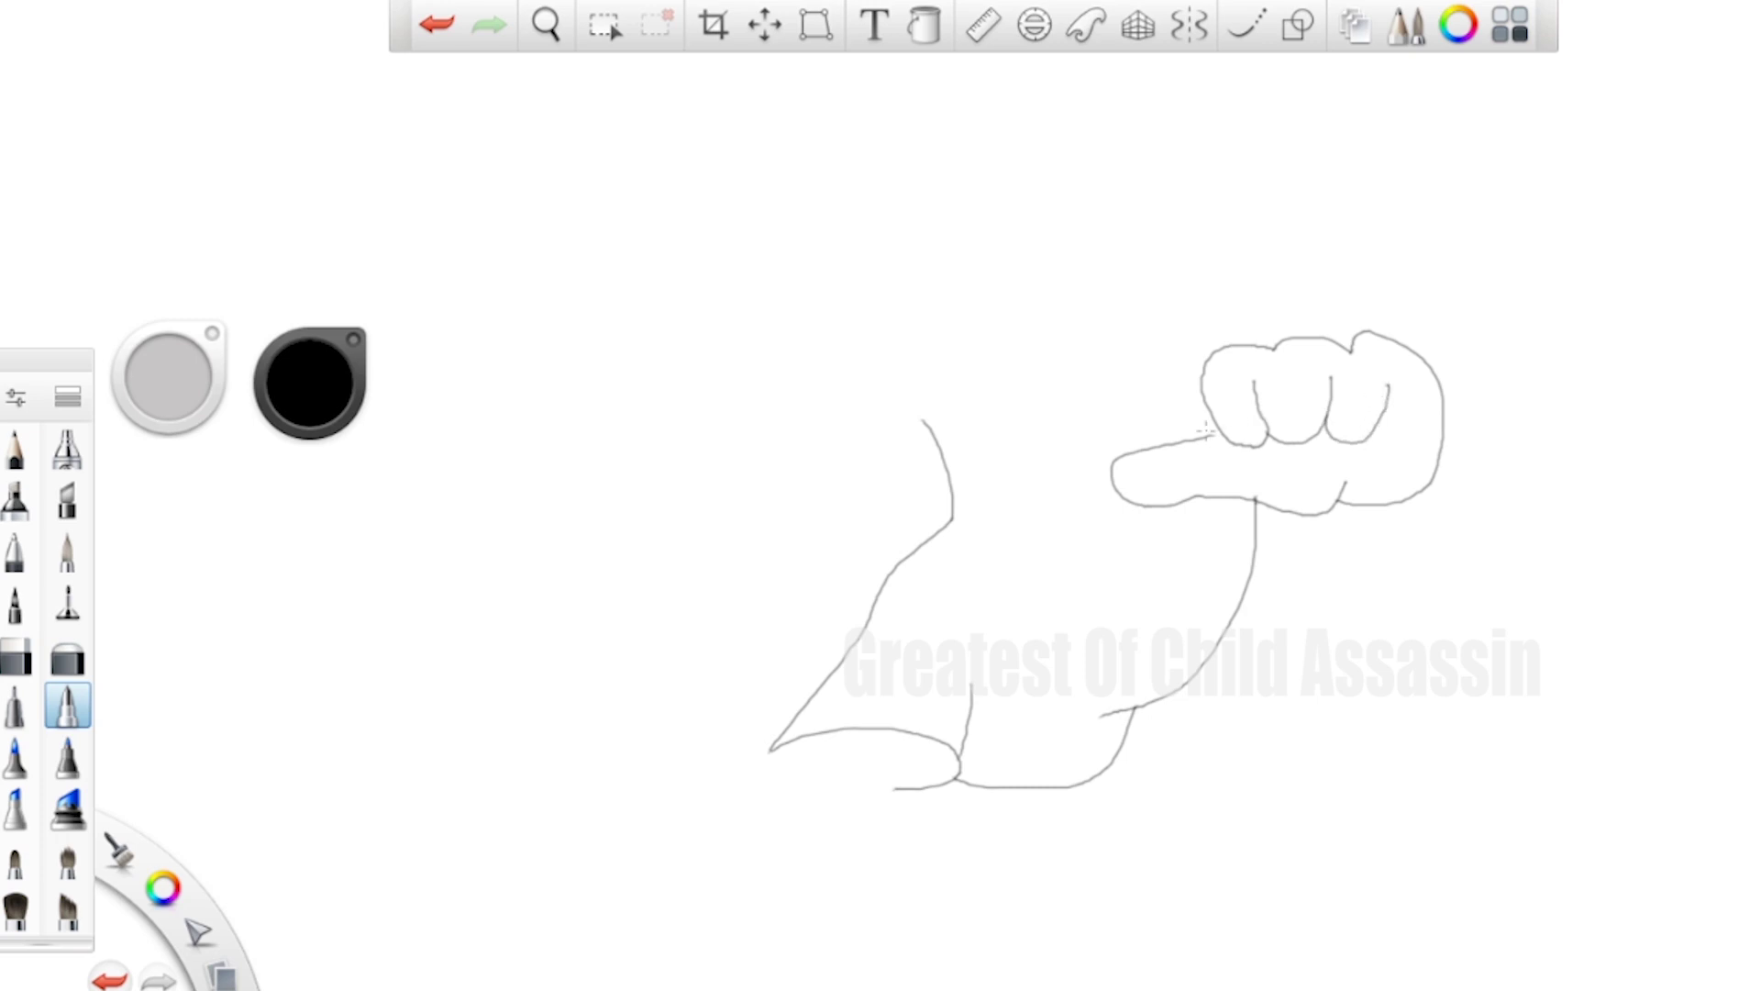
{"action": "left_click_drag", "start_coordinate": [1205, 436], "coordinate": [1227, 433]}
{"action": "mouse_move", "coordinate": [1422, 483]}
{"action": "left_mouse_down"}
{"action": "mouse_move", "coordinate": [1413, 579]}
{"action": "mouse_move", "coordinate": [1349, 571]}
{"action": "mouse_move", "coordinate": [1249, 510]}
{"action": "left_mouse_up"}
- Outline the torso and bent back arm from the thumb around to the shorts, including the gap between arm and body
{"action": "mouse_move", "coordinate": [1187, 443]}
{"action": "left_mouse_down"}
{"action": "mouse_move", "coordinate": [1082, 358]}
{"action": "mouse_move", "coordinate": [849, 380]}
{"action": "mouse_move", "coordinate": [802, 481]}
{"action": "mouse_move", "coordinate": [807, 579]}
{"action": "mouse_move", "coordinate": [841, 643]}
{"action": "left_mouse_up"}
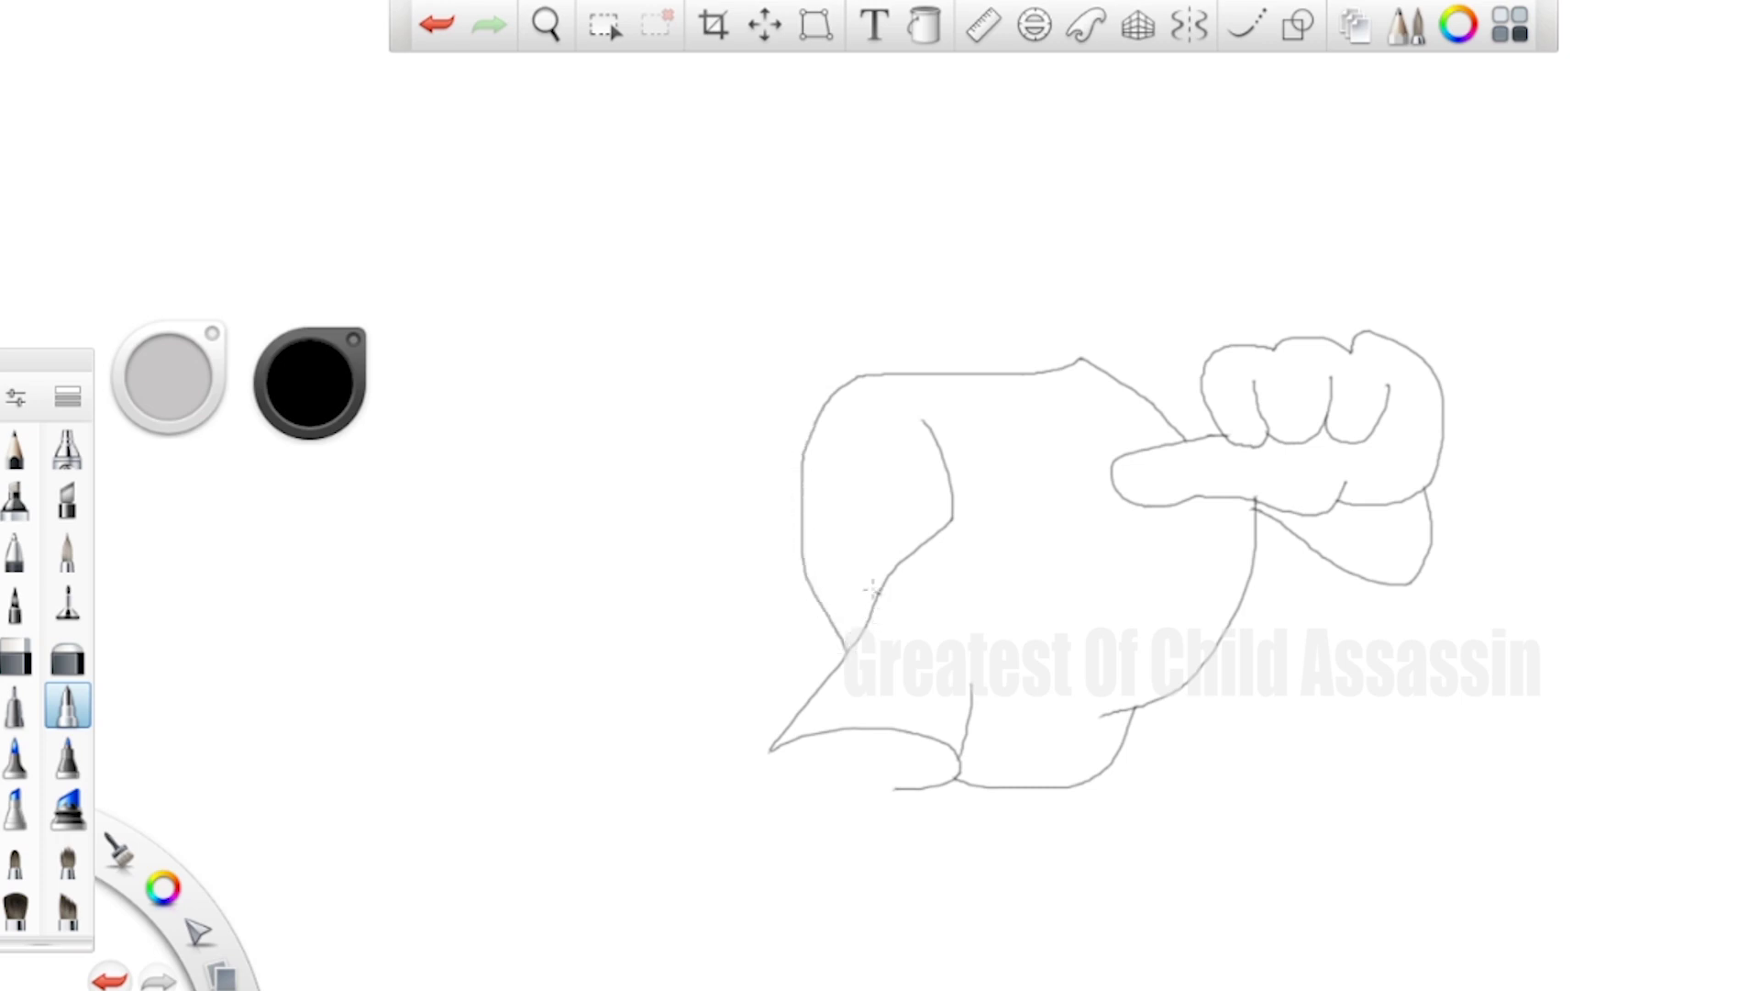
{"action": "mouse_move", "coordinate": [873, 590]}
{"action": "left_mouse_down"}
{"action": "mouse_move", "coordinate": [835, 507]}
{"action": "mouse_move", "coordinate": [848, 457]}
{"action": "left_mouse_up"}
{"action": "key", "text": "ctrl+z"}
{"action": "mouse_move", "coordinate": [923, 422]}
{"action": "left_mouse_down"}
{"action": "mouse_move", "coordinate": [899, 451]}
{"action": "mouse_move", "coordinate": [897, 561]}
{"action": "left_mouse_up"}
- Draw the back leg coming out of the shorts' leg opening, with a large rounded shoe at its end
{"action": "mouse_move", "coordinate": [822, 731]}
{"action": "left_mouse_down"}
{"action": "mouse_move", "coordinate": [737, 852]}
{"action": "mouse_move", "coordinate": [747, 876]}
{"action": "mouse_move", "coordinate": [845, 842]}
{"action": "mouse_move", "coordinate": [929, 733]}
{"action": "left_mouse_up"}
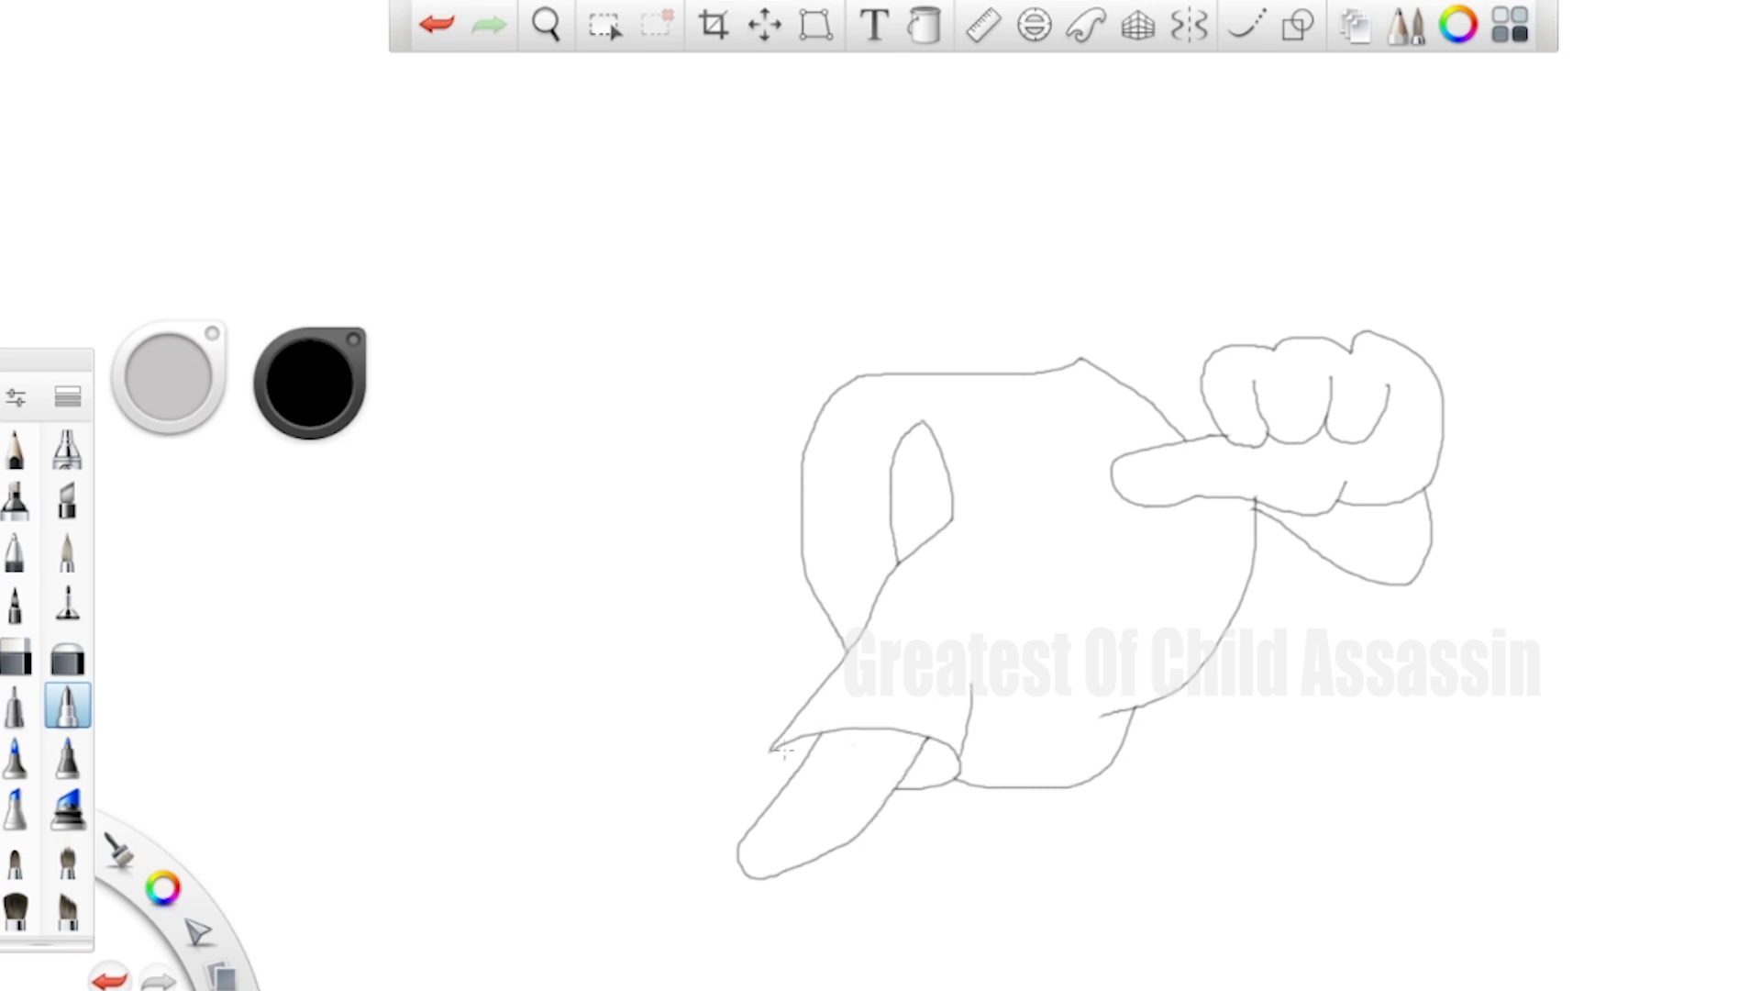
{"action": "left_click_drag", "start_coordinate": [772, 745], "coordinate": [788, 782]}
{"action": "mouse_move", "coordinate": [743, 838]}
{"action": "left_mouse_down"}
{"action": "mouse_move", "coordinate": [654, 846]}
{"action": "mouse_move", "coordinate": [559, 892]}
{"action": "mouse_move", "coordinate": [447, 990]}
{"action": "left_mouse_up"}
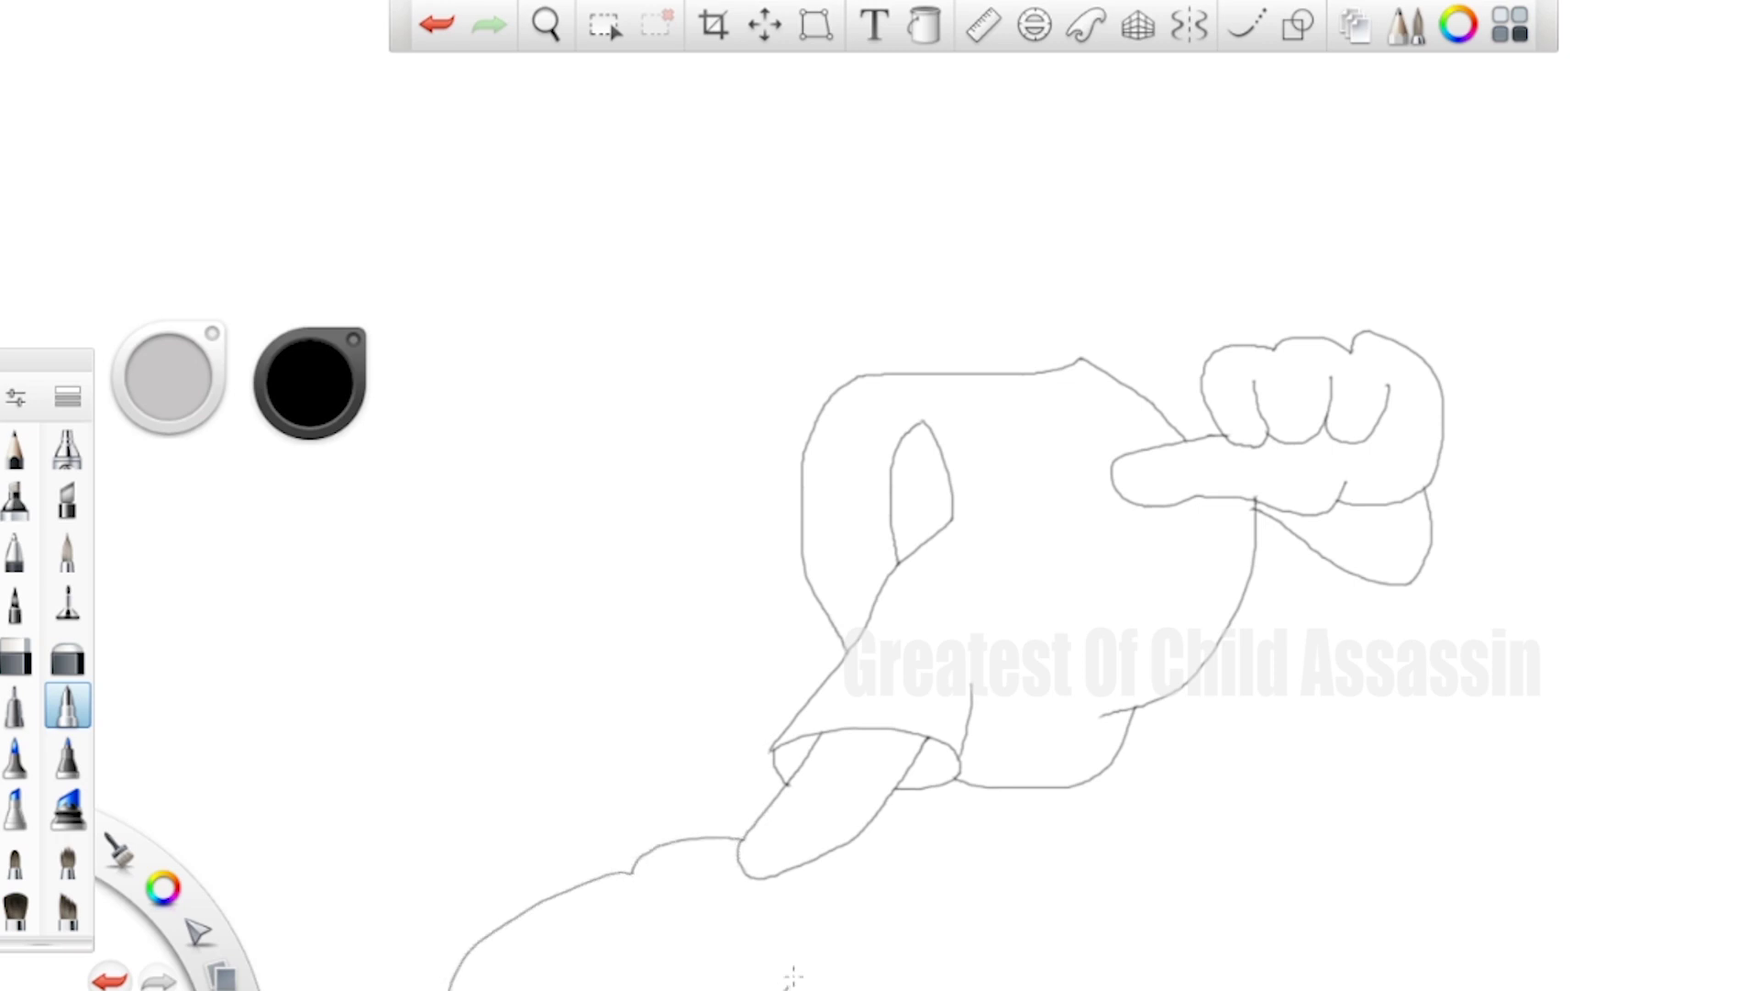
{"action": "left_click_drag", "start_coordinate": [793, 978], "coordinate": [803, 860]}
- Draw the front leg below the shorts and a large oval shoe around its foot
{"action": "mouse_move", "coordinate": [1036, 787]}
{"action": "left_mouse_down"}
{"action": "mouse_move", "coordinate": [986, 895]}
{"action": "mouse_move", "coordinate": [1017, 920]}
{"action": "mouse_move", "coordinate": [1073, 905]}
{"action": "mouse_move", "coordinate": [1107, 821]}
{"action": "mouse_move", "coordinate": [1103, 763]}
{"action": "left_mouse_up"}
{"action": "mouse_move", "coordinate": [1085, 866]}
{"action": "left_mouse_down"}
{"action": "mouse_move", "coordinate": [1228, 887]}
{"action": "mouse_move", "coordinate": [1336, 989]}
{"action": "left_mouse_up"}
{"action": "mouse_move", "coordinate": [852, 974]}
{"action": "left_mouse_down"}
{"action": "mouse_move", "coordinate": [865, 926]}
{"action": "mouse_move", "coordinate": [983, 891]}
{"action": "left_mouse_up"}
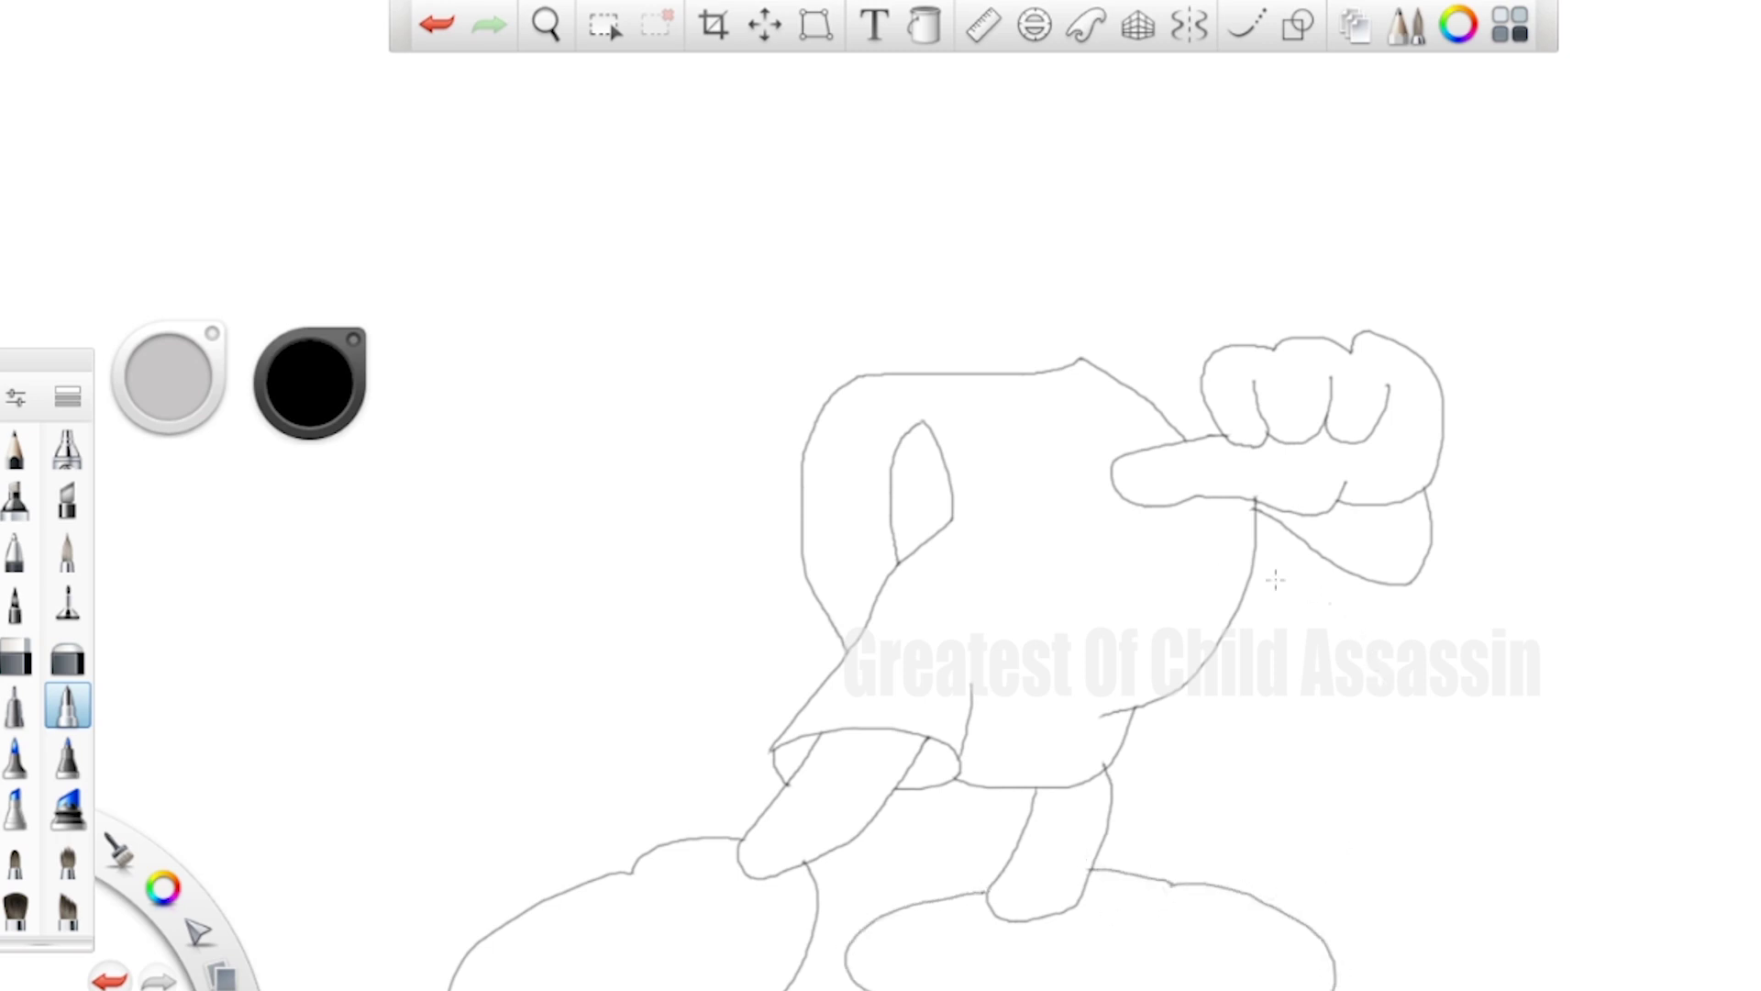
- Add crease lines to both shoes and draw the curved waistline of the shorts from the back arm to the thumb
{"action": "mouse_move", "coordinate": [627, 918]}
{"action": "left_mouse_down"}
{"action": "mouse_move", "coordinate": [692, 942]}
{"action": "mouse_move", "coordinate": [641, 955]}
{"action": "mouse_move", "coordinate": [651, 970]}
{"action": "left_mouse_up"}
{"action": "mouse_move", "coordinate": [705, 862]}
{"action": "left_mouse_down"}
{"action": "mouse_move", "coordinate": [745, 892]}
{"action": "mouse_move", "coordinate": [785, 886]}
{"action": "left_mouse_up"}
{"action": "left_click_drag", "start_coordinate": [1007, 932], "coordinate": [1100, 917]}
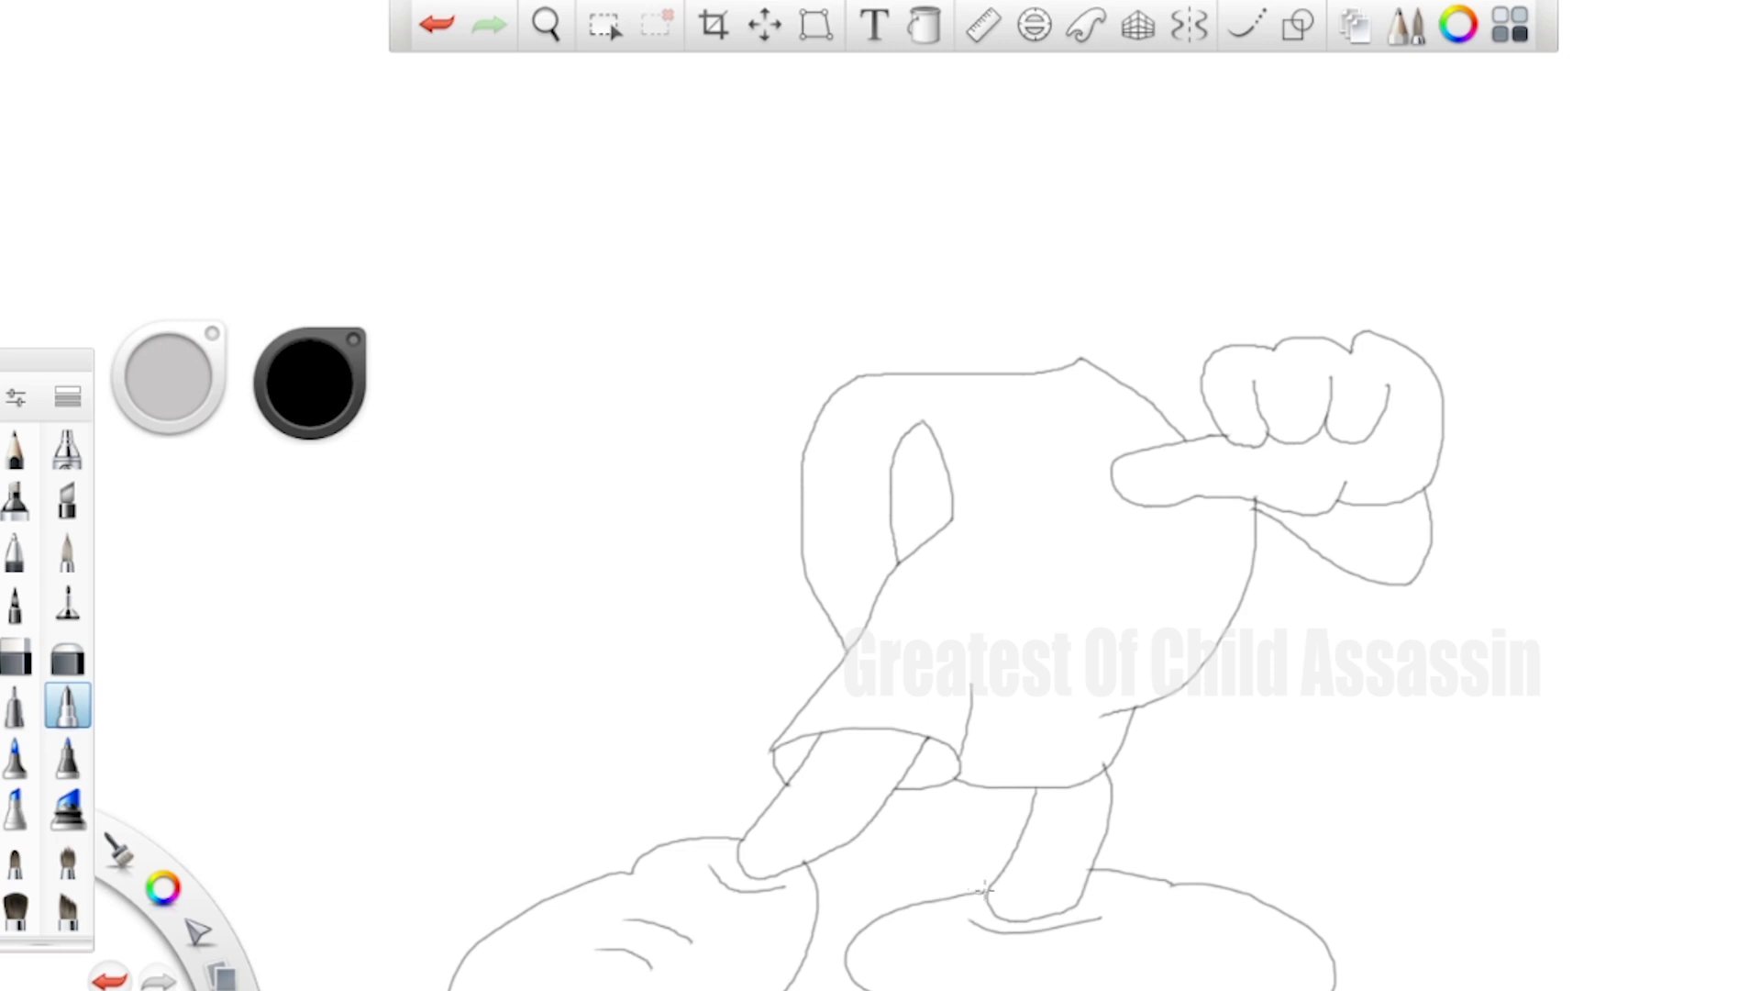
{"action": "mouse_move", "coordinate": [1208, 929]}
{"action": "left_mouse_down"}
{"action": "mouse_move", "coordinate": [1203, 961]}
{"action": "mouse_move", "coordinate": [1254, 973]}
{"action": "left_mouse_up"}
{"action": "left_click_drag", "start_coordinate": [945, 521], "coordinate": [1118, 483]}
{"action": "mouse_move", "coordinate": [1037, 623]}
{"action": "left_mouse_down"}
{"action": "mouse_move", "coordinate": [1027, 530]}
{"action": "mouse_move", "coordinate": [1046, 597]}
{"action": "mouse_move", "coordinate": [1034, 619]}
{"action": "mouse_move", "coordinate": [1013, 567]}
{"action": "mouse_move", "coordinate": [1044, 569]}
{"action": "mouse_move", "coordinate": [1013, 622]}
{"action": "mouse_move", "coordinate": [1095, 542]}
{"action": "mouse_move", "coordinate": [1117, 610]}
{"action": "mouse_move", "coordinate": [1089, 623]}
{"action": "mouse_move", "coordinate": [1082, 605]}
{"action": "left_mouse_up"}
{"action": "key", "text": "ctrl+z"}
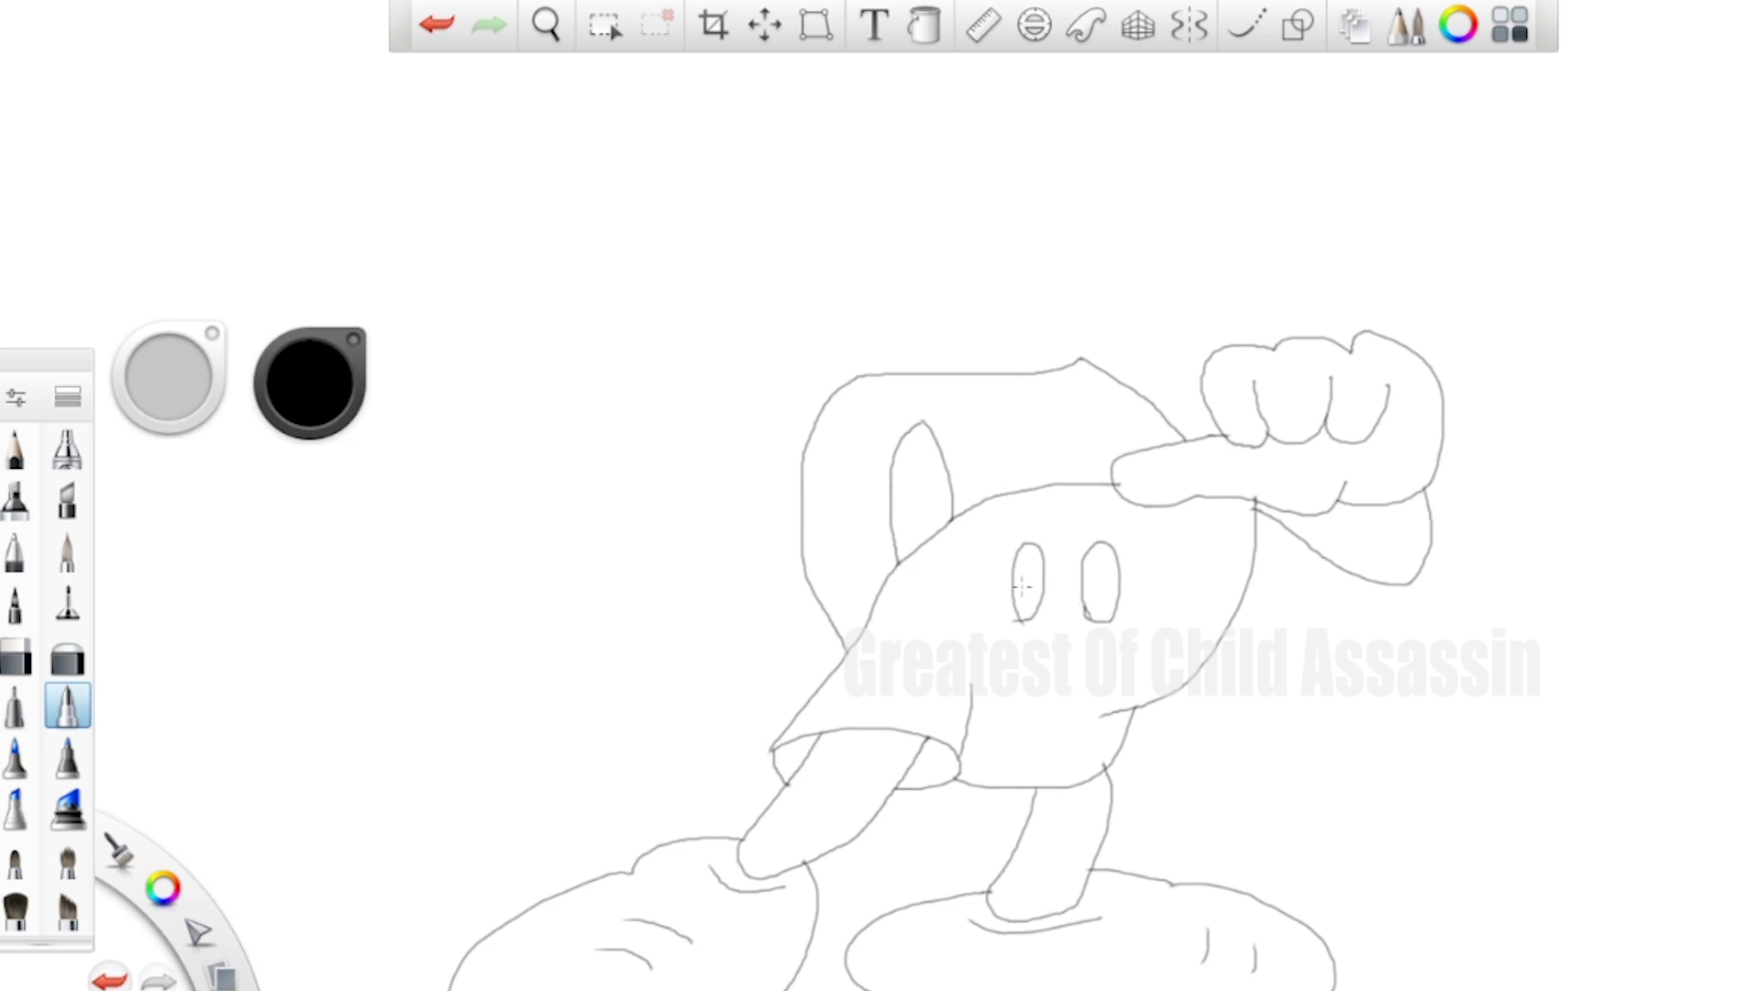
{"action": "key", "text": "ctrl+z"}
{"action": "key", "text": "ctrl+z"}
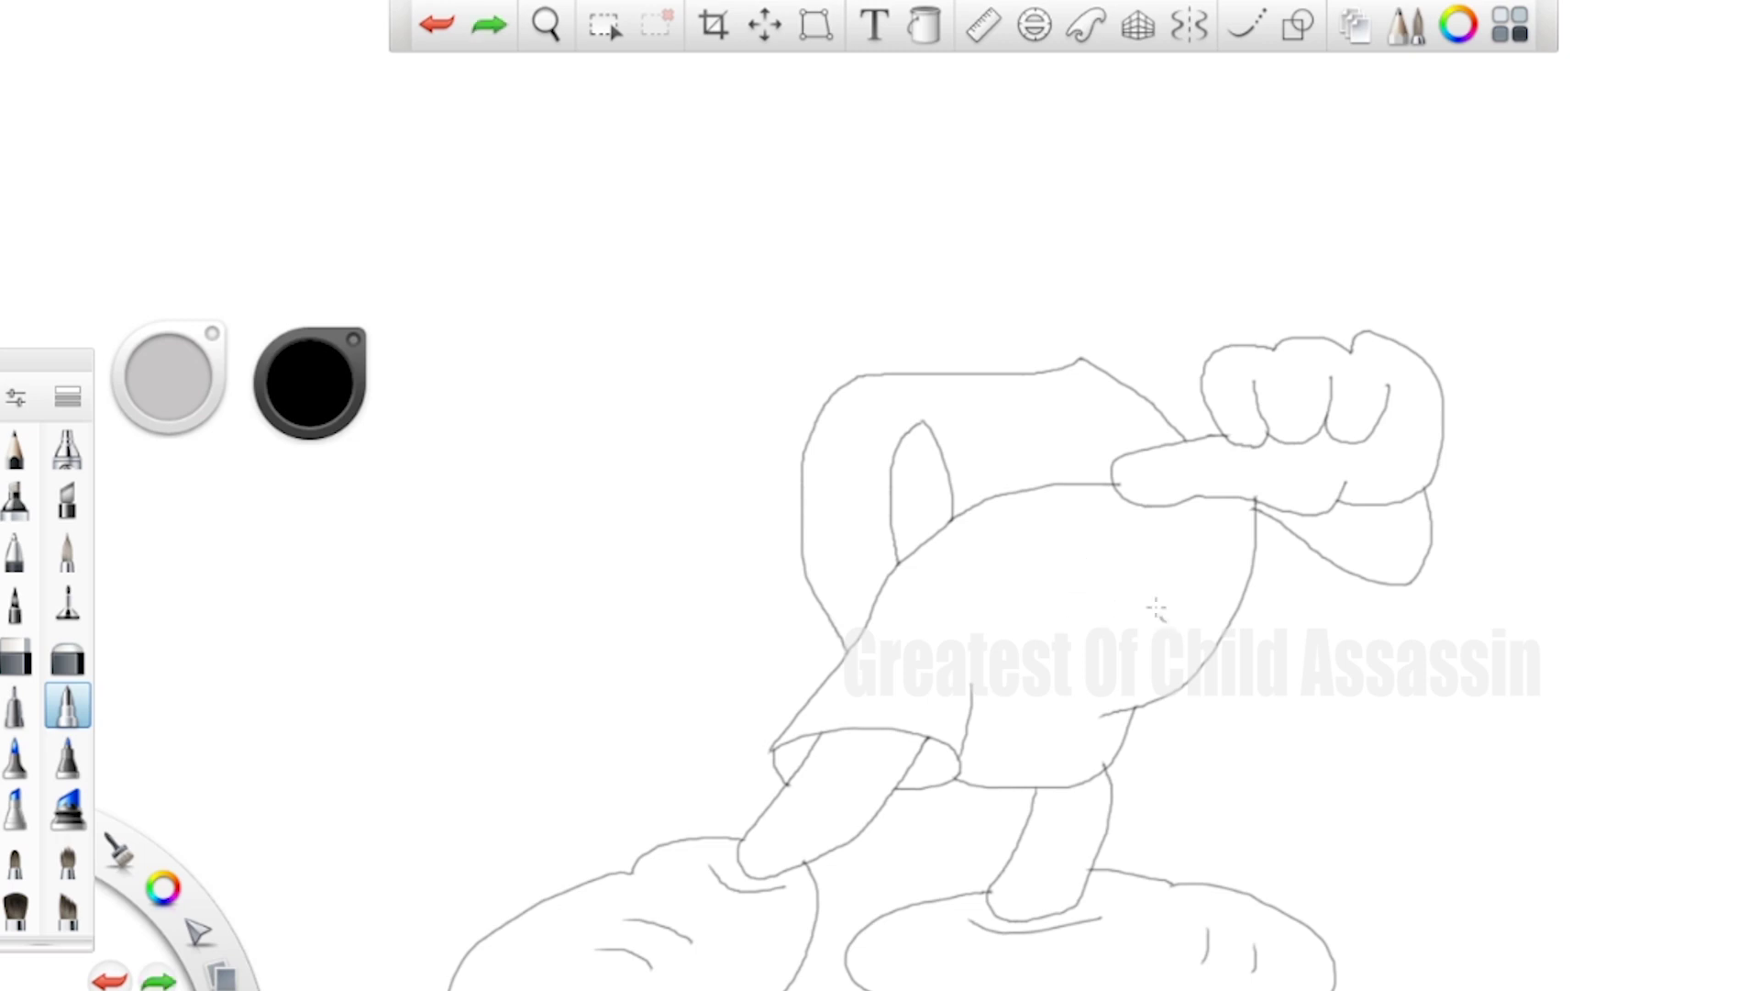
{"action": "mouse_move", "coordinate": [1156, 609]}
{"action": "left_mouse_down"}
{"action": "mouse_move", "coordinate": [1154, 538]}
{"action": "mouse_move", "coordinate": [1178, 591]}
{"action": "mouse_move", "coordinate": [1168, 613]}
{"action": "mouse_move", "coordinate": [1161, 526]}
{"action": "mouse_move", "coordinate": [1166, 611]}
{"action": "mouse_move", "coordinate": [1132, 574]}
{"action": "mouse_move", "coordinate": [1141, 509]}
{"action": "mouse_move", "coordinate": [1174, 564]}
{"action": "left_mouse_up"}
{"action": "key", "text": "ctrl+z"}
{"action": "key", "text": "ctrl+z"}
{"action": "key", "text": "ctrl+z"}
- Draw two upright oval buttons side by side on the front of the shorts
{"action": "mouse_move", "coordinate": [1140, 626]}
{"action": "left_mouse_down"}
{"action": "mouse_move", "coordinate": [1132, 563]}
{"action": "mouse_move", "coordinate": [1167, 554]}
{"action": "mouse_move", "coordinate": [1174, 622]}
{"action": "mouse_move", "coordinate": [1145, 626]}
{"action": "mouse_move", "coordinate": [1052, 541]}
{"action": "mouse_move", "coordinate": [1080, 571]}
{"action": "mouse_move", "coordinate": [1074, 631]}
{"action": "mouse_move", "coordinate": [1043, 620]}
{"action": "left_mouse_up"}
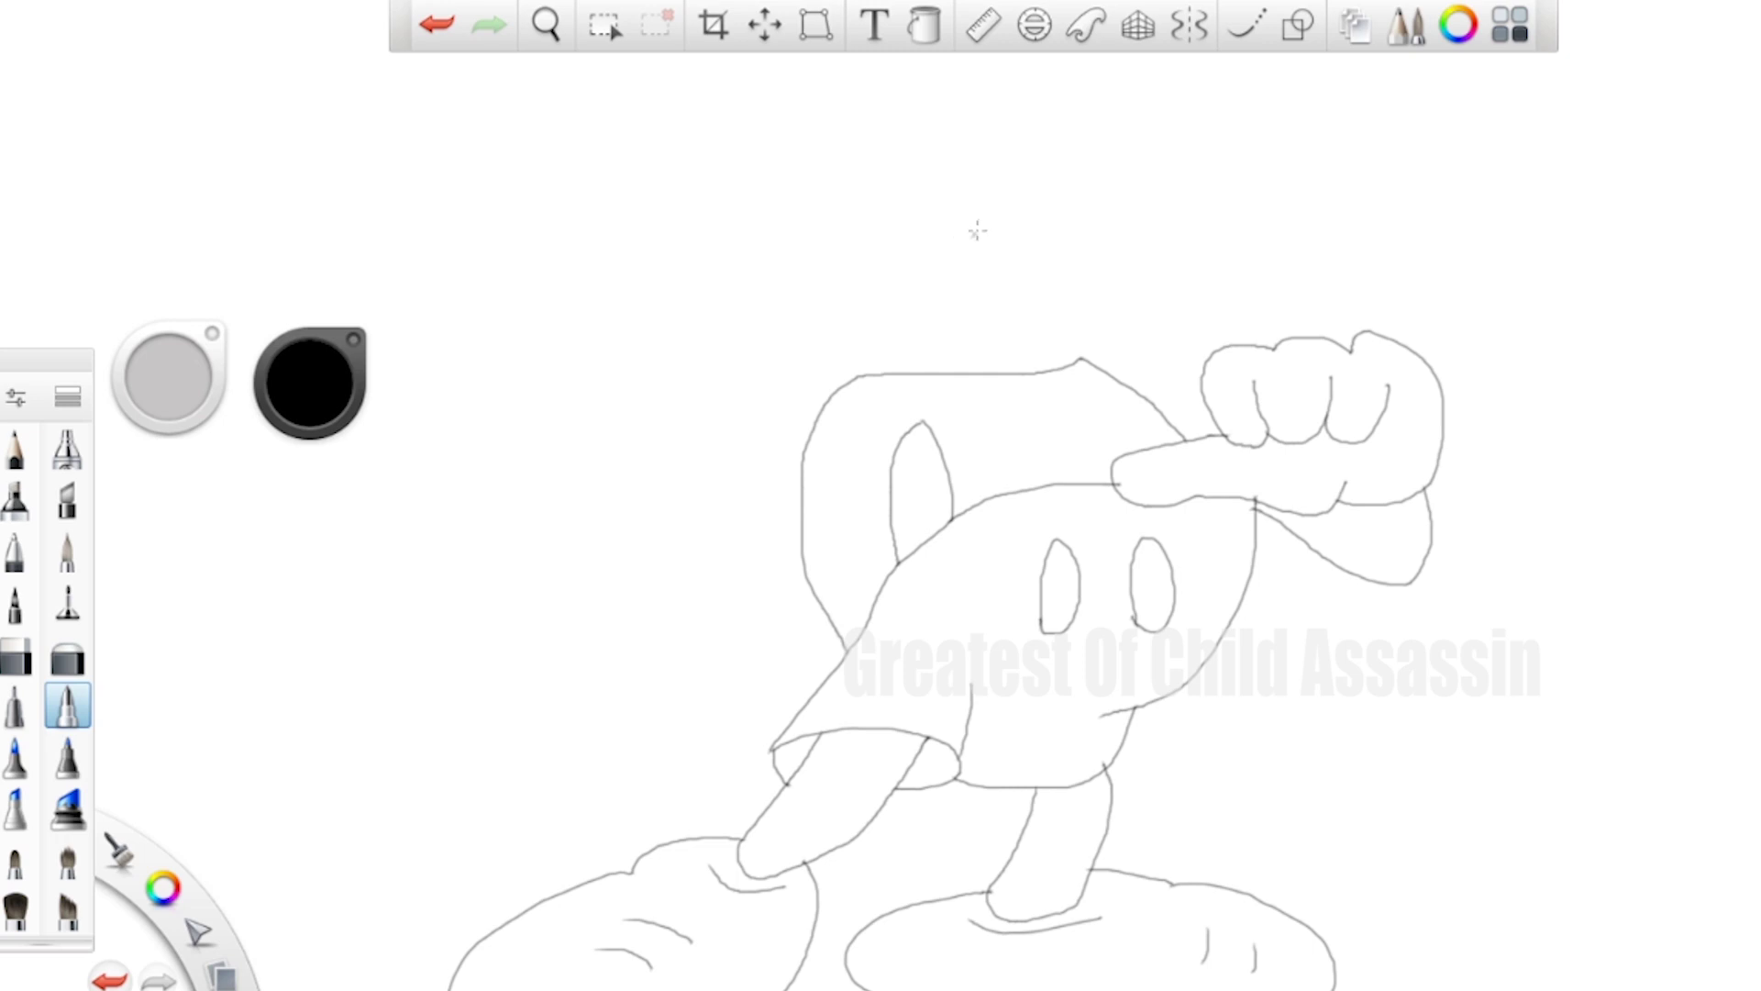
- Draw the muzzle with an open smile above the torso, surrounded by the cheek, double-arched brow outline and a round nose
{"action": "mouse_move", "coordinate": [975, 233]}
{"action": "left_mouse_down"}
{"action": "mouse_move", "coordinate": [1062, 242]}
{"action": "mouse_move", "coordinate": [1086, 259]}
{"action": "mouse_move", "coordinate": [1088, 304]}
{"action": "mouse_move", "coordinate": [944, 318]}
{"action": "mouse_move", "coordinate": [860, 281]}
{"action": "mouse_move", "coordinate": [807, 224]}
{"action": "mouse_move", "coordinate": [842, 216]}
{"action": "mouse_move", "coordinate": [817, 253]}
{"action": "mouse_move", "coordinate": [858, 335]}
{"action": "mouse_move", "coordinate": [971, 321]}
{"action": "left_mouse_up"}
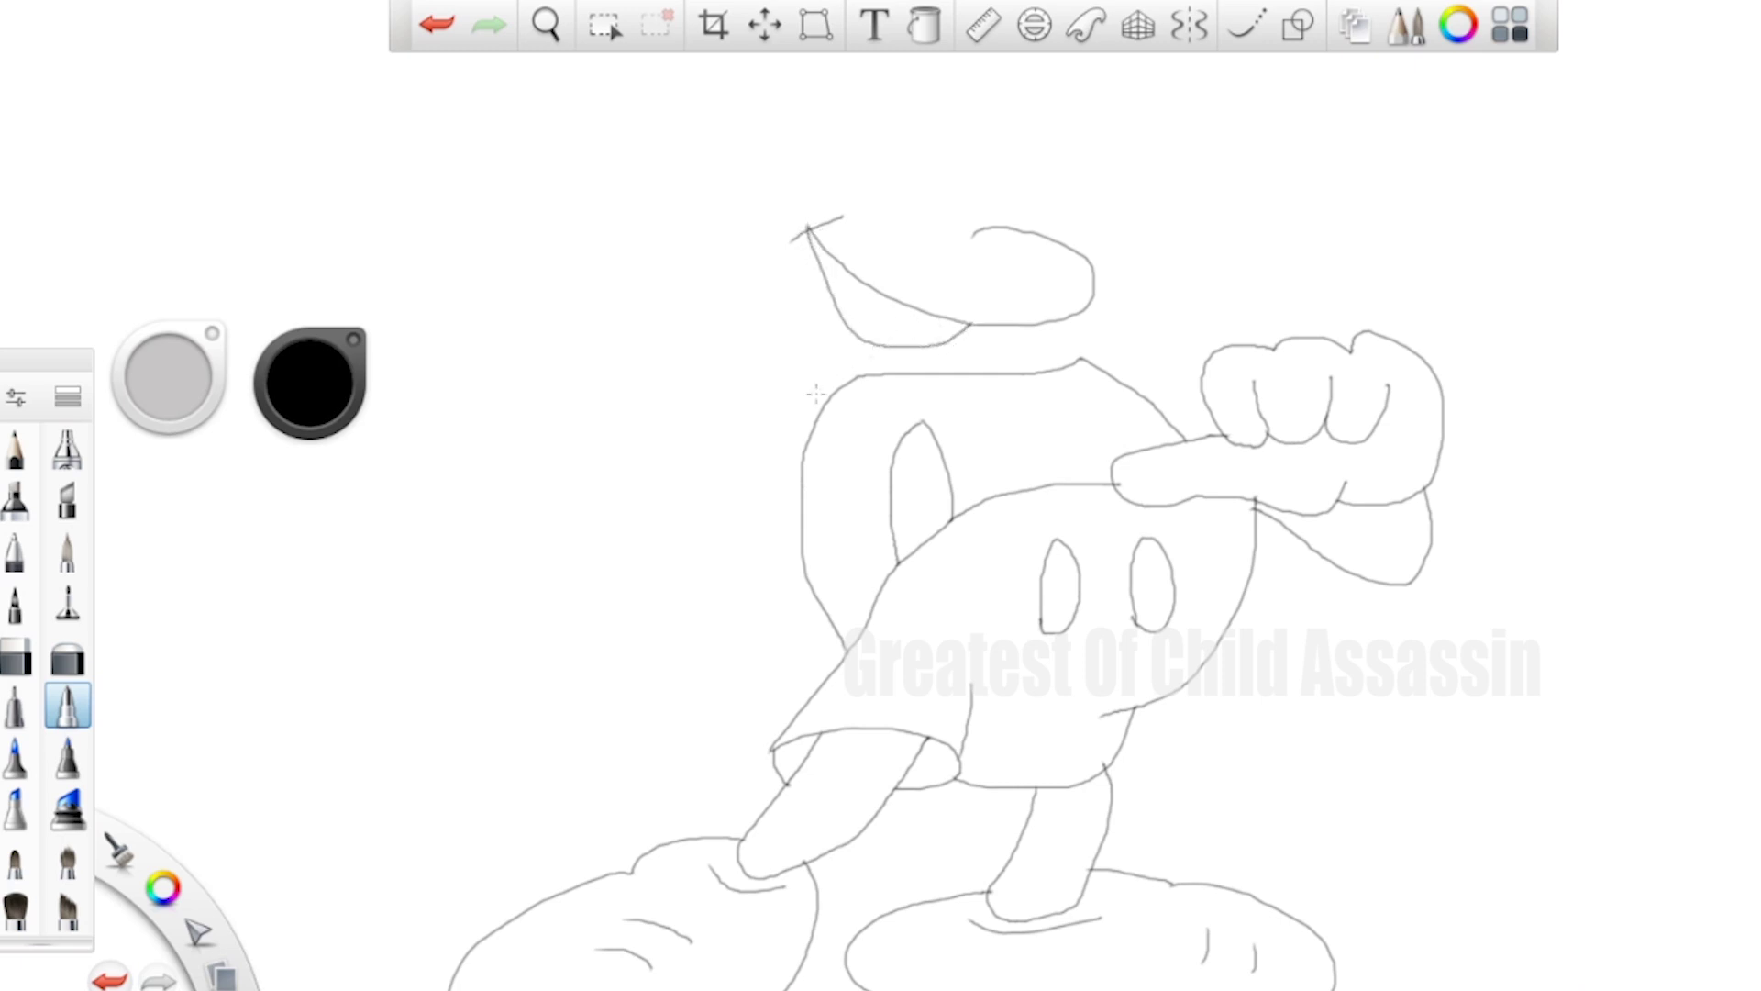
{"action": "left_click_drag", "start_coordinate": [862, 376], "coordinate": [794, 319]}
{"action": "key", "text": "ctrl+z"}
{"action": "mouse_move", "coordinate": [862, 377]}
{"action": "left_mouse_down"}
{"action": "mouse_move", "coordinate": [798, 346]}
{"action": "mouse_move", "coordinate": [787, 318]}
{"action": "mouse_move", "coordinate": [725, 304]}
{"action": "mouse_move", "coordinate": [712, 165]}
{"action": "mouse_move", "coordinate": [780, 155]}
{"action": "mouse_move", "coordinate": [831, 174]}
{"action": "mouse_move", "coordinate": [831, 144]}
{"action": "mouse_move", "coordinate": [904, 67]}
{"action": "mouse_move", "coordinate": [1002, 75]}
{"action": "mouse_move", "coordinate": [1067, 257]}
{"action": "mouse_move", "coordinate": [1128, 276]}
{"action": "mouse_move", "coordinate": [1088, 292]}
{"action": "mouse_move", "coordinate": [1084, 269]}
{"action": "left_mouse_up"}
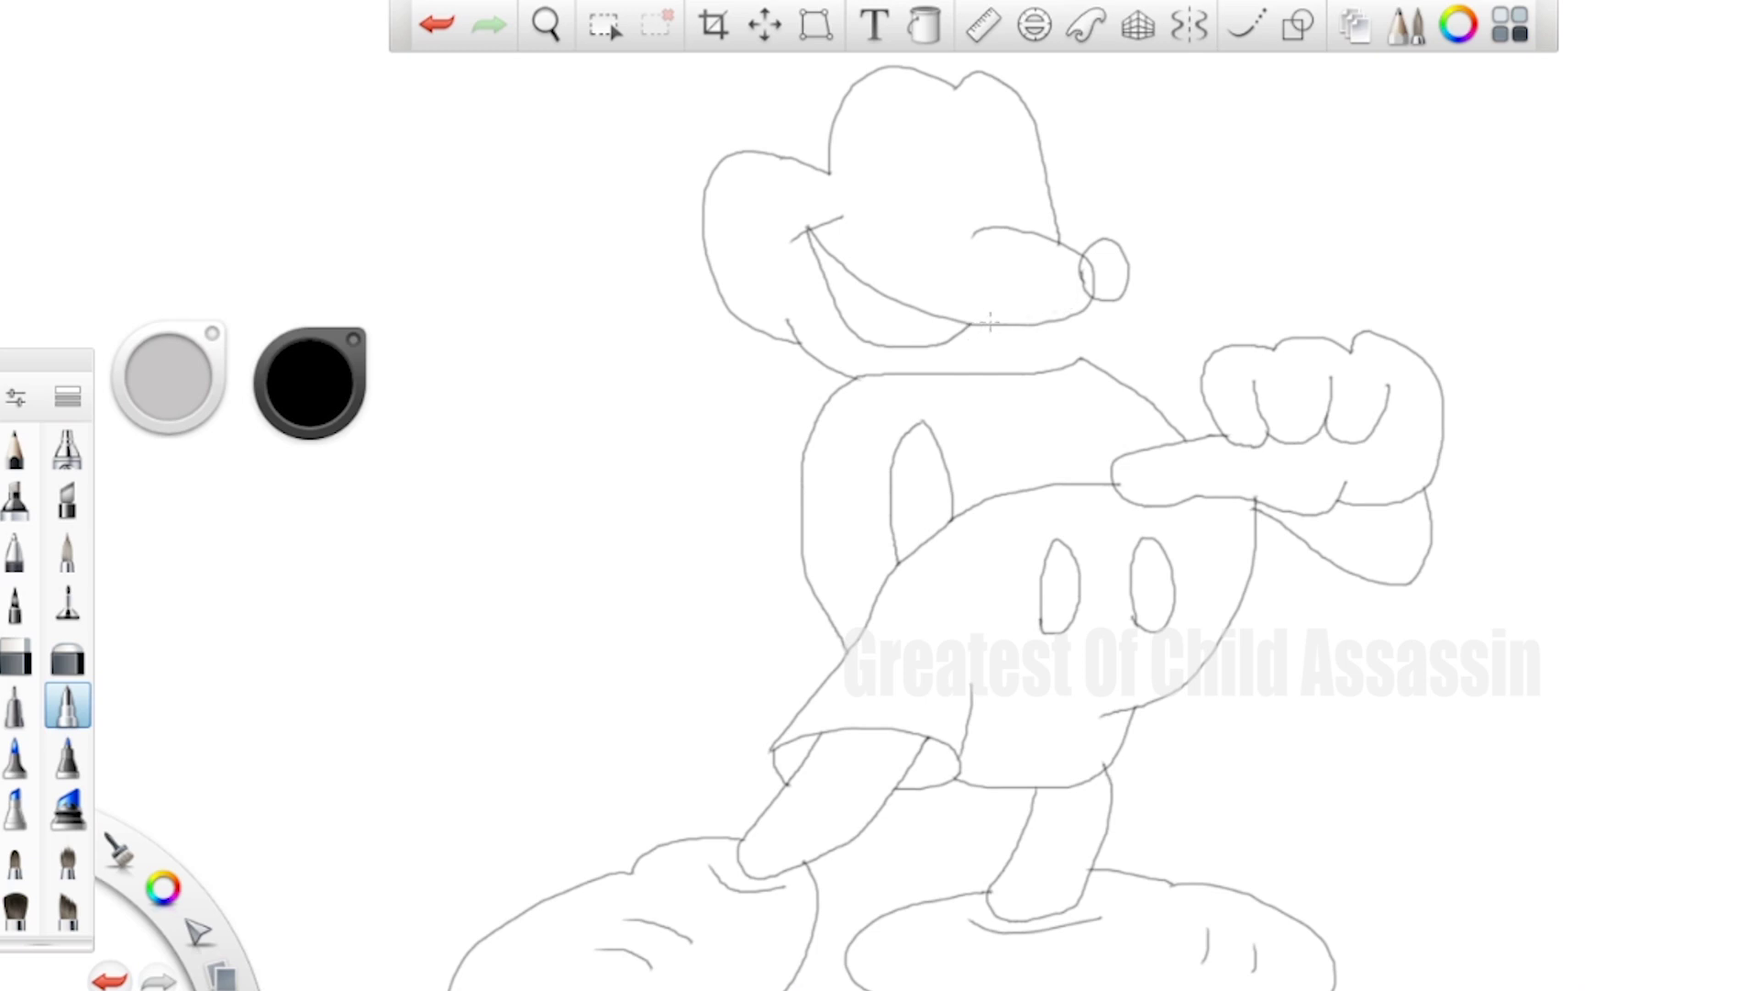
{"action": "mouse_move", "coordinate": [991, 321]}
{"action": "left_mouse_down"}
{"action": "mouse_move", "coordinate": [987, 384]}
{"action": "mouse_move", "coordinate": [1036, 351]}
{"action": "mouse_move", "coordinate": [991, 323]}
{"action": "left_mouse_up"}
{"action": "key", "text": "ctrl+z"}
{"action": "key", "text": "ctrl+z"}
{"action": "left_click_drag", "start_coordinate": [1079, 359], "coordinate": [968, 325]}
{"action": "key", "text": "ctrl+z"}
- Erase the torso's top line below the chin and redraw the shoulder and neck lines up to the muzzle
{"action": "left_click", "coordinate": [17, 655]}
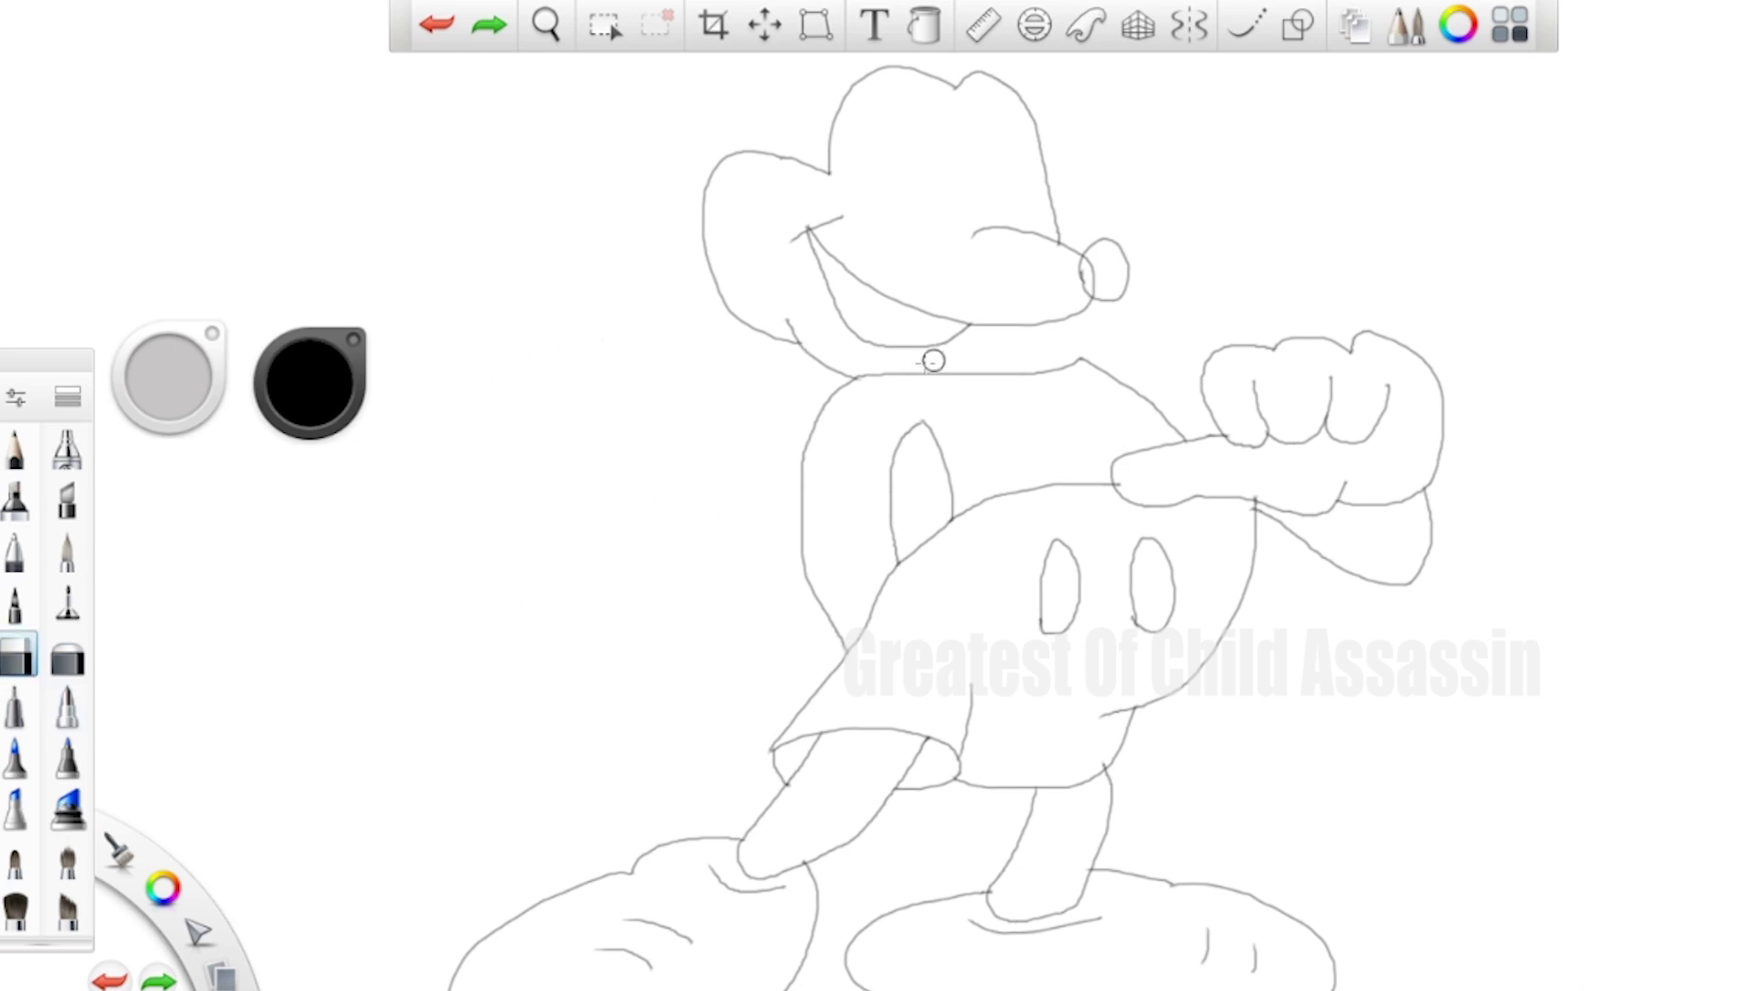
{"action": "left_click_drag", "start_coordinate": [920, 374], "coordinate": [1092, 359]}
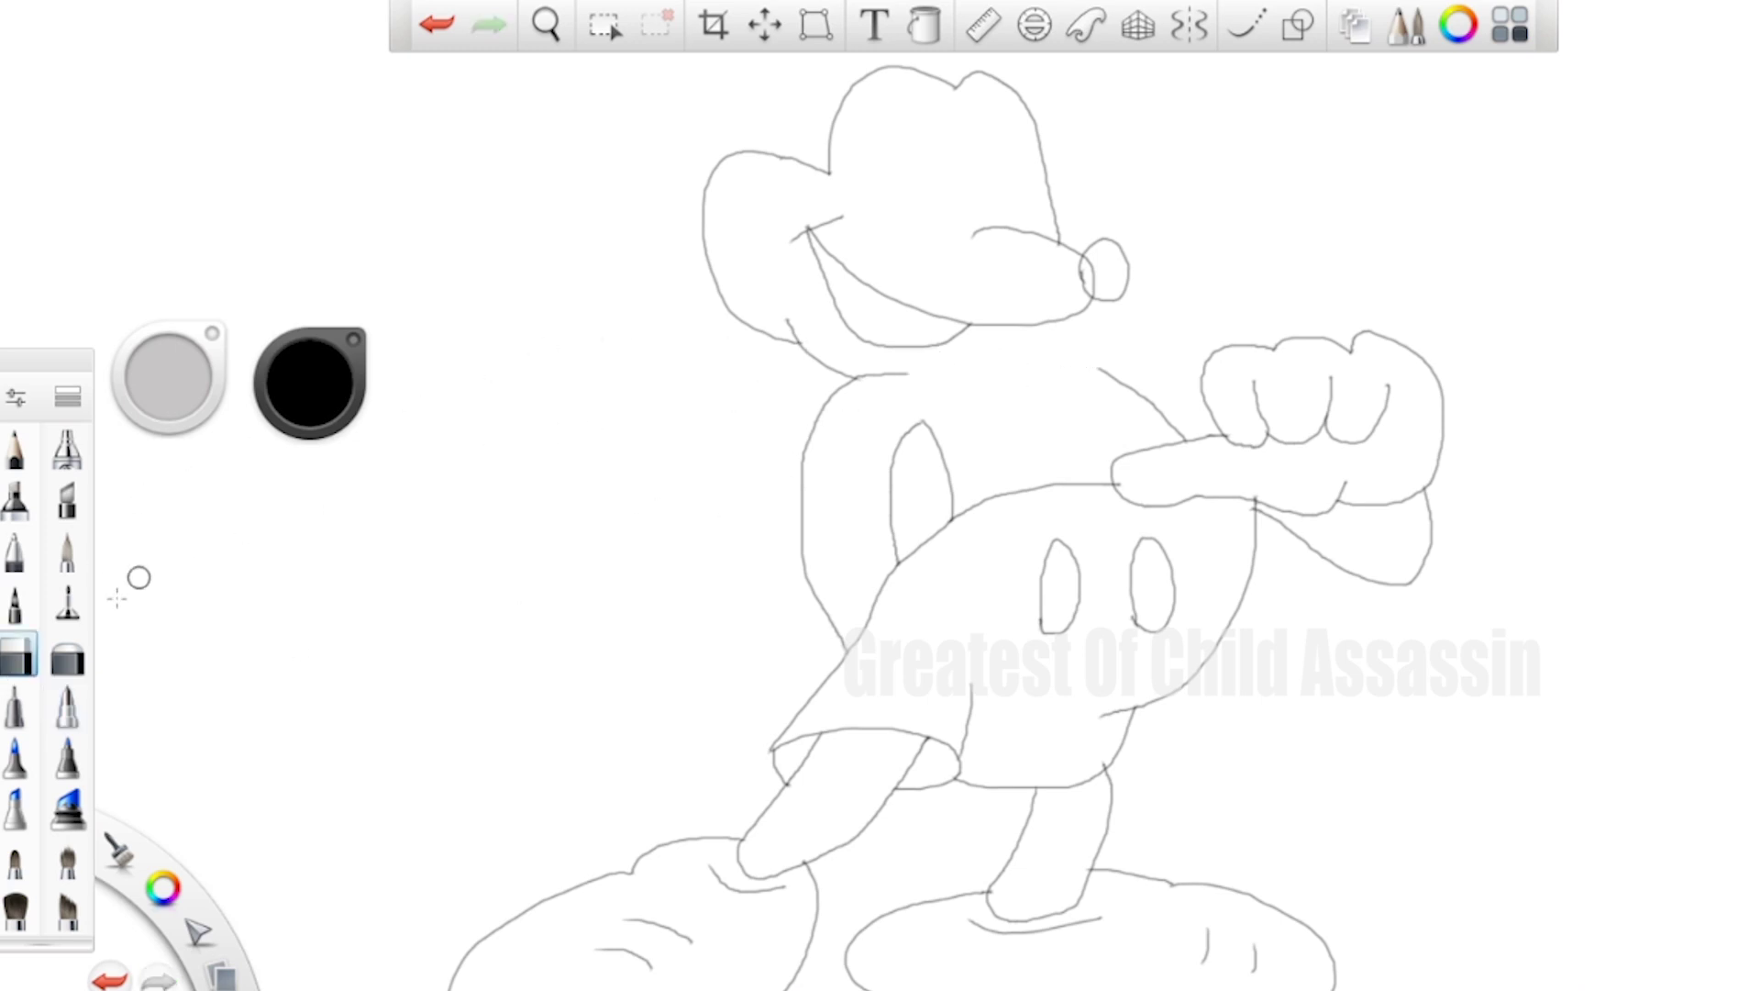
{"action": "left_click", "coordinate": [67, 706]}
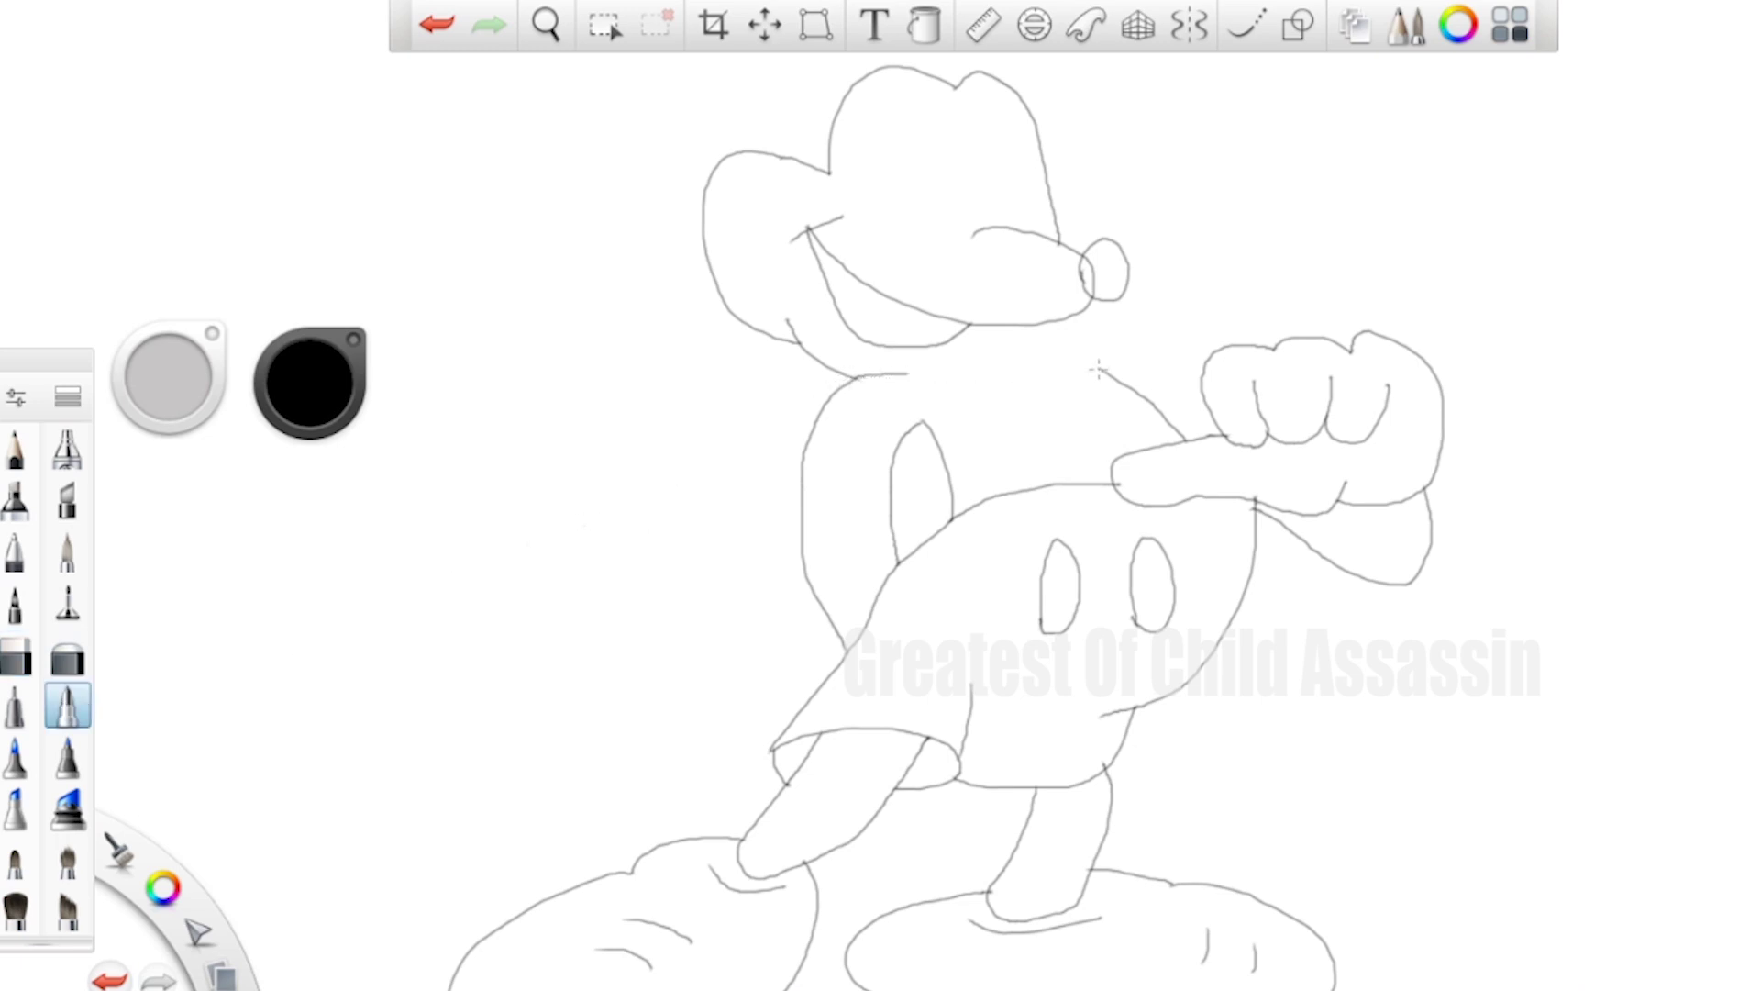
{"action": "left_click_drag", "start_coordinate": [1098, 369], "coordinate": [1027, 323]}
{"action": "left_click_drag", "start_coordinate": [884, 371], "coordinate": [949, 352]}
{"action": "key", "text": "ctrl+z"}
- Draw the ear and the outer head contour around the back, top and front of the face
{"action": "mouse_move", "coordinate": [710, 265]}
{"action": "left_mouse_down"}
{"action": "mouse_move", "coordinate": [681, 179]}
{"action": "mouse_move", "coordinate": [575, 174]}
{"action": "mouse_move", "coordinate": [575, 88]}
{"action": "mouse_move", "coordinate": [662, 84]}
{"action": "mouse_move", "coordinate": [714, 52]}
{"action": "mouse_move", "coordinate": [767, 47]}
{"action": "left_mouse_up"}
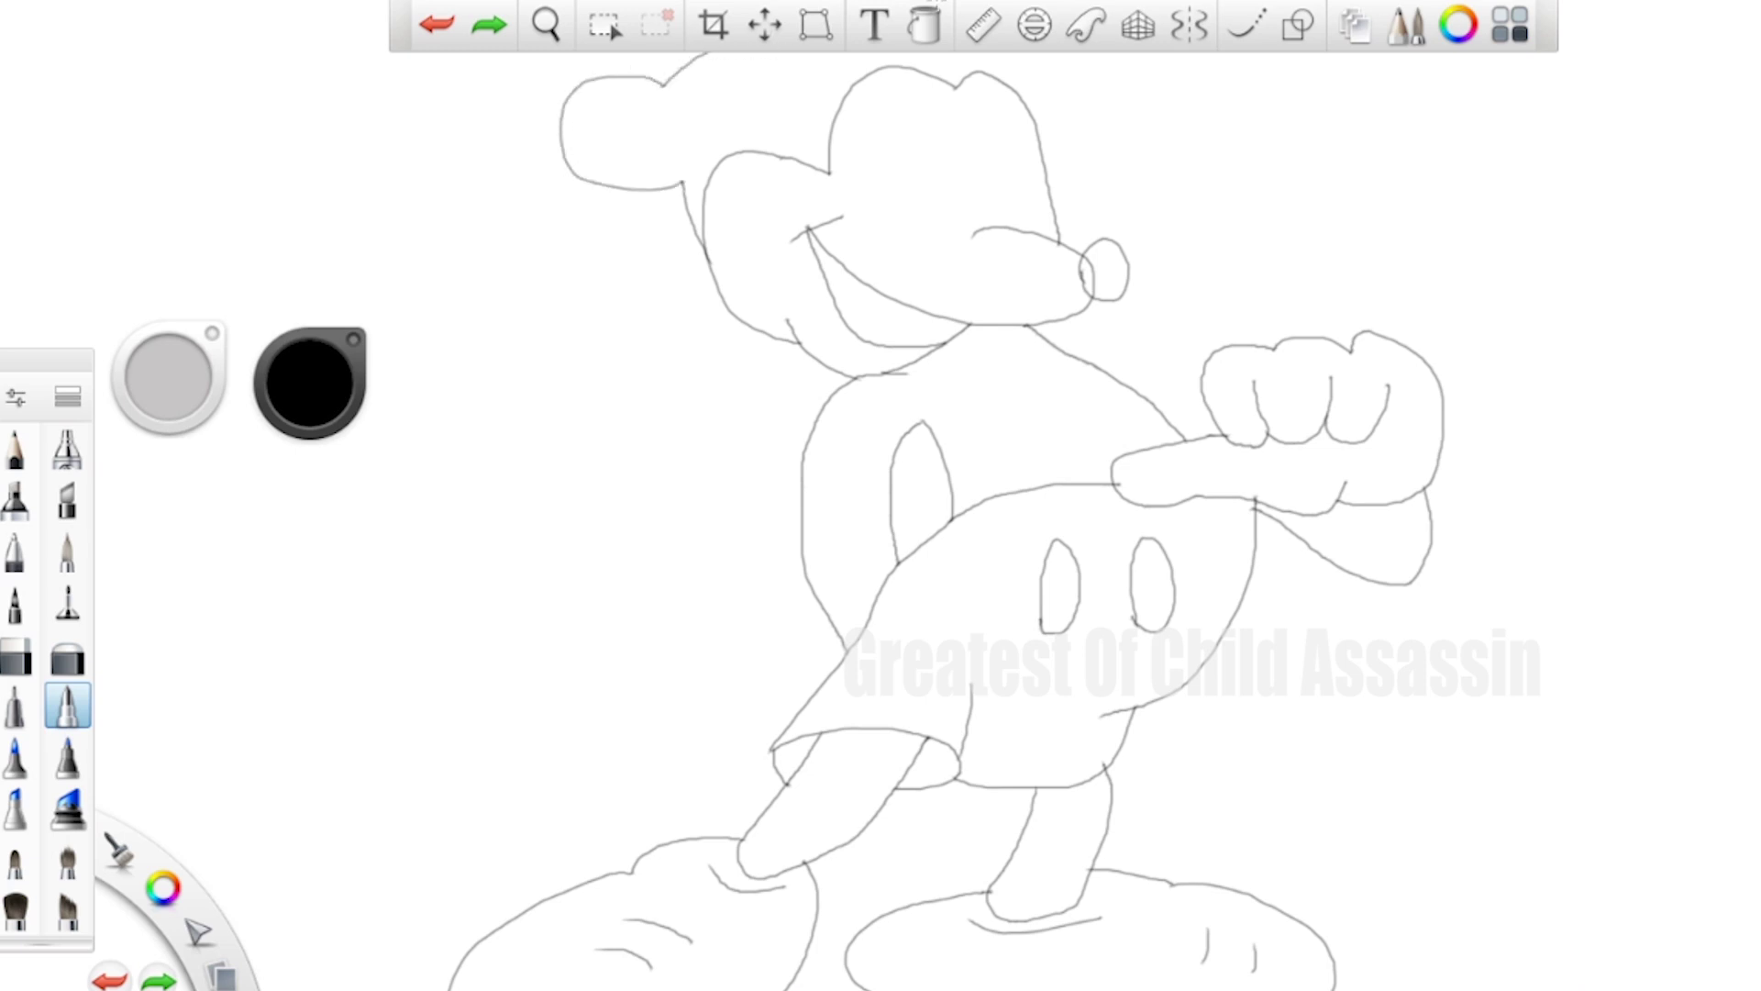
{"action": "mouse_move", "coordinate": [1009, 52]}
{"action": "left_mouse_down"}
{"action": "mouse_move", "coordinate": [1031, 83]}
{"action": "mouse_move", "coordinate": [1020, 137]}
{"action": "left_mouse_up"}
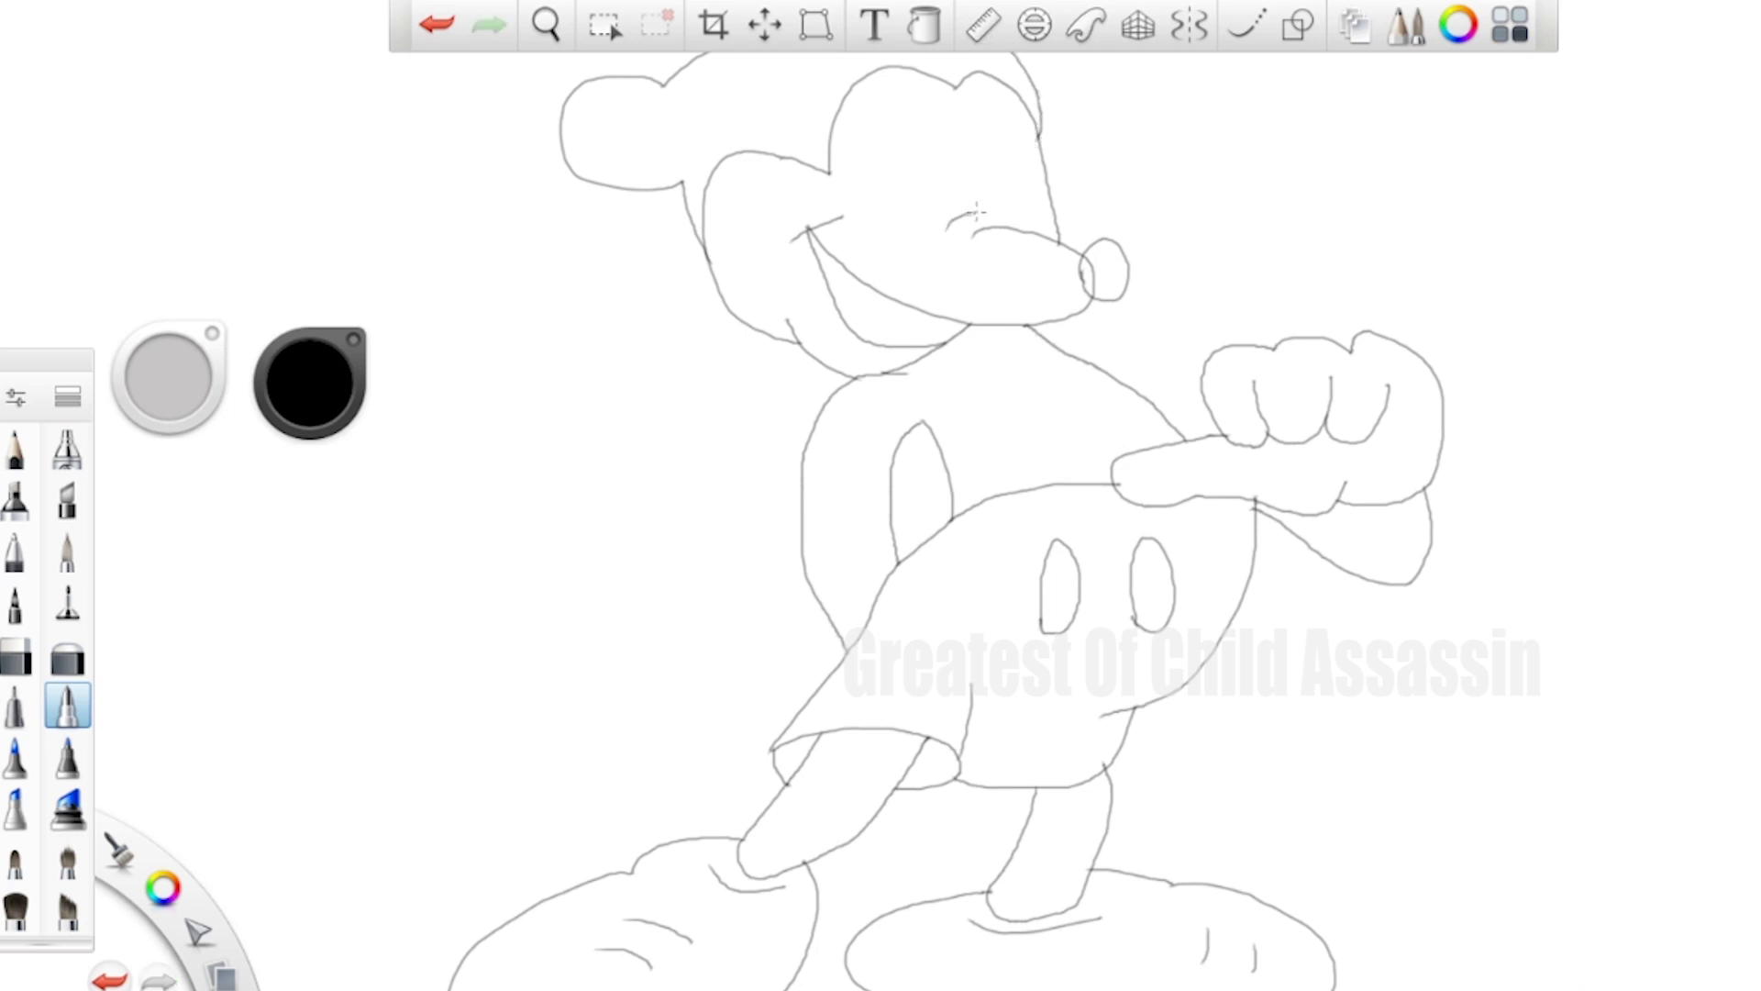
{"action": "left_click_drag", "start_coordinate": [1003, 229], "coordinate": [1005, 153]}
{"action": "mouse_move", "coordinate": [910, 194]}
{"action": "left_mouse_down"}
{"action": "mouse_move", "coordinate": [934, 114]}
{"action": "mouse_move", "coordinate": [952, 194]}
{"action": "mouse_move", "coordinate": [917, 208]}
{"action": "left_mouse_up"}
{"action": "key", "text": "ctrl+z"}
{"action": "key", "text": "ctrl+z"}
- Draw both tall eyes with eyebrow lines and scribbled dark pupils, and add a tongue inside the open mouth
{"action": "left_click_drag", "start_coordinate": [1033, 235], "coordinate": [1024, 142]}
{"action": "mouse_move", "coordinate": [951, 225]}
{"action": "left_mouse_down"}
{"action": "mouse_move", "coordinate": [932, 138]}
{"action": "mouse_move", "coordinate": [963, 139]}
{"action": "mouse_move", "coordinate": [968, 197]}
{"action": "mouse_move", "coordinate": [961, 213]}
{"action": "mouse_move", "coordinate": [948, 105]}
{"action": "mouse_move", "coordinate": [1024, 118]}
{"action": "left_mouse_up"}
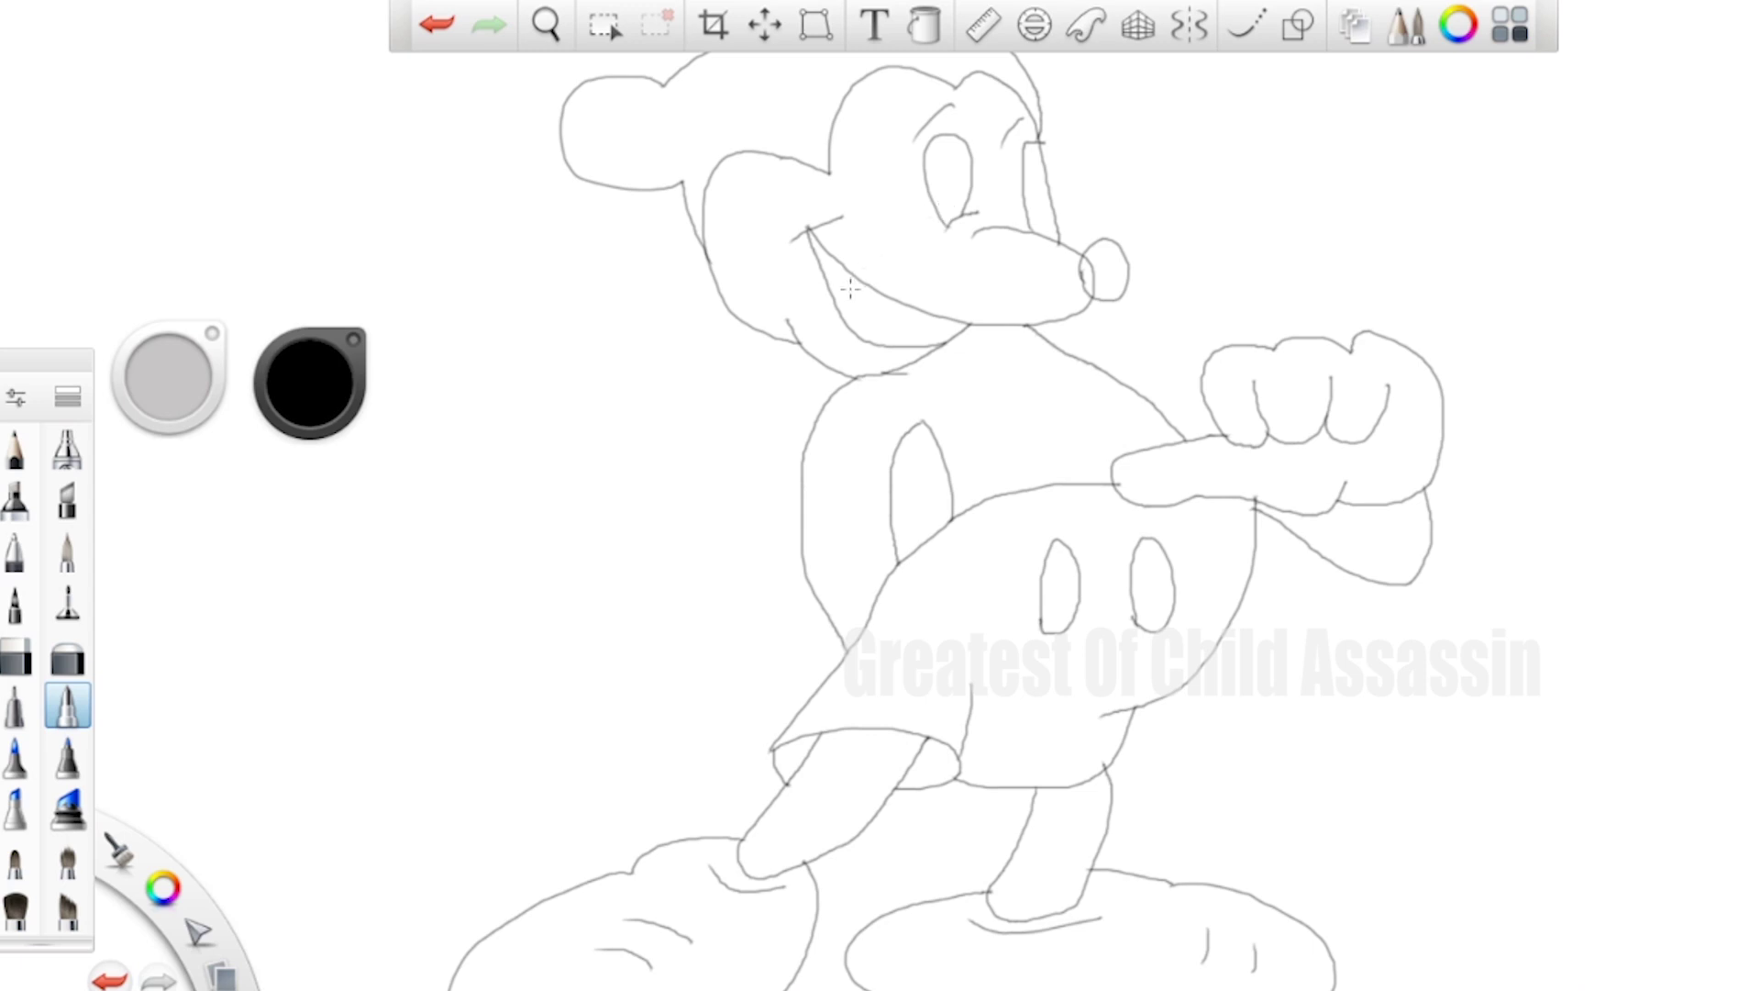
{"action": "left_click_drag", "start_coordinate": [869, 307], "coordinate": [889, 328]}
{"action": "mouse_move", "coordinate": [946, 197]}
{"action": "left_mouse_down"}
{"action": "mouse_move", "coordinate": [1038, 207]}
{"action": "mouse_move", "coordinate": [1035, 188]}
{"action": "left_mouse_up"}
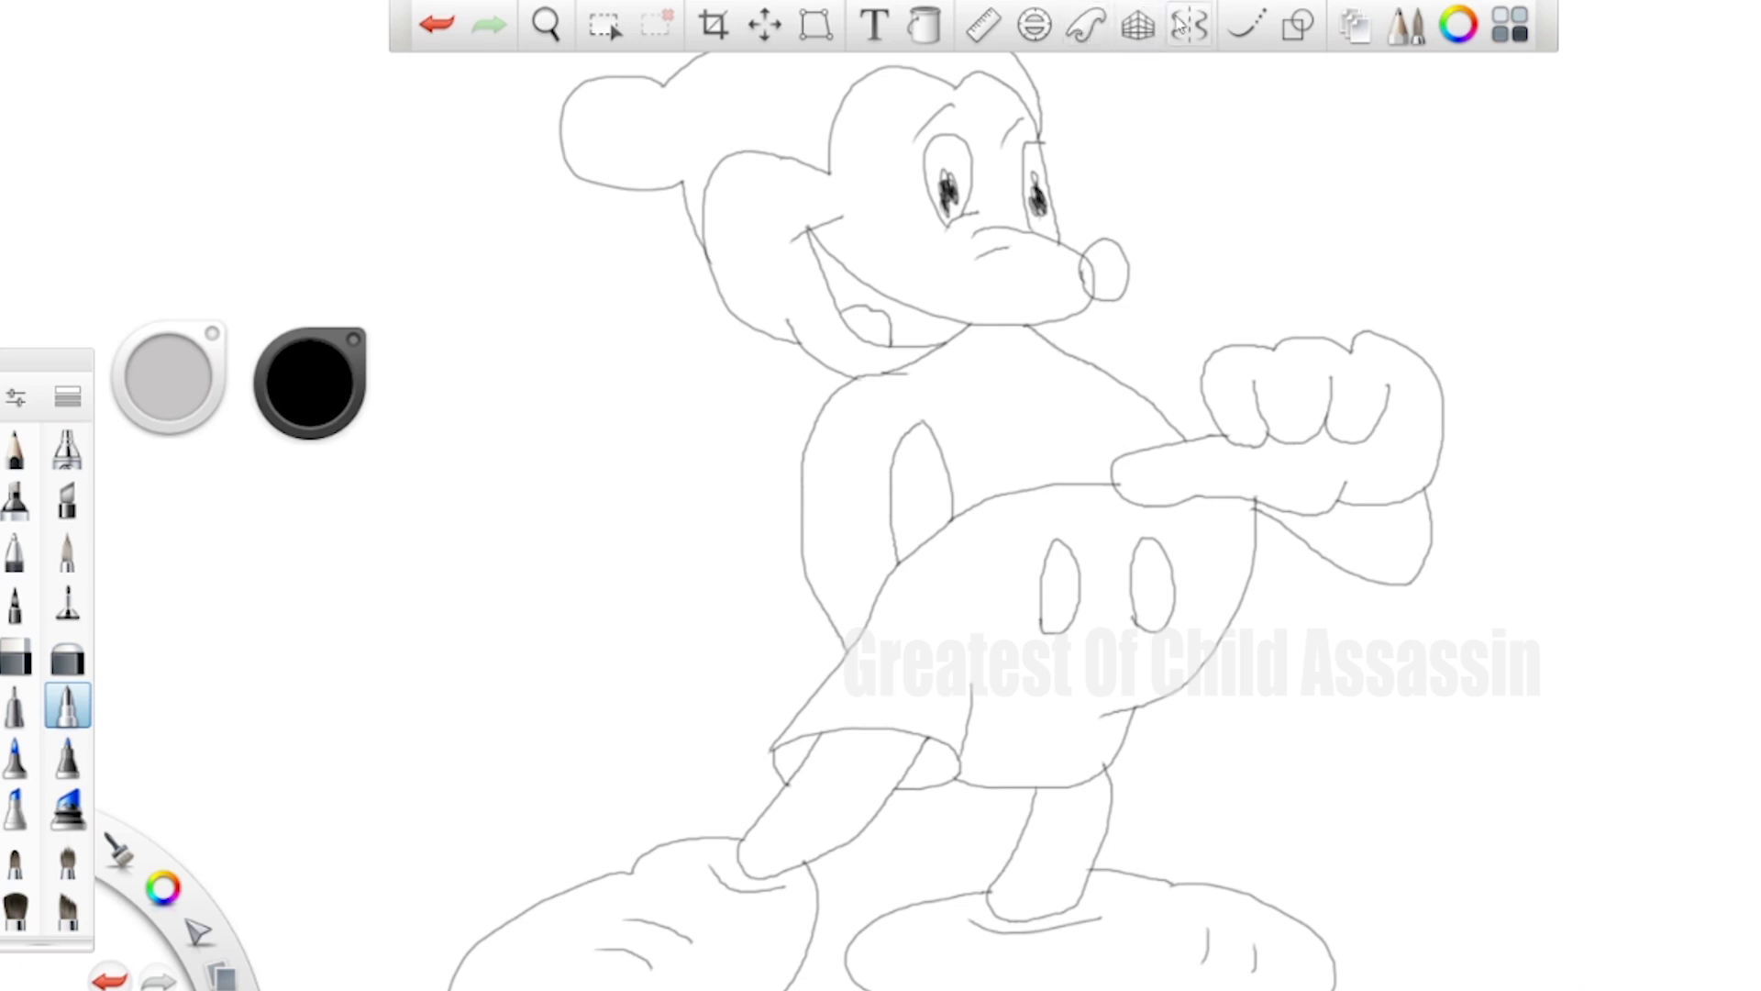
- Flood-fill the shorts and both parts of the inner leg opening with bright yellow
{"action": "left_click", "coordinate": [928, 29]}
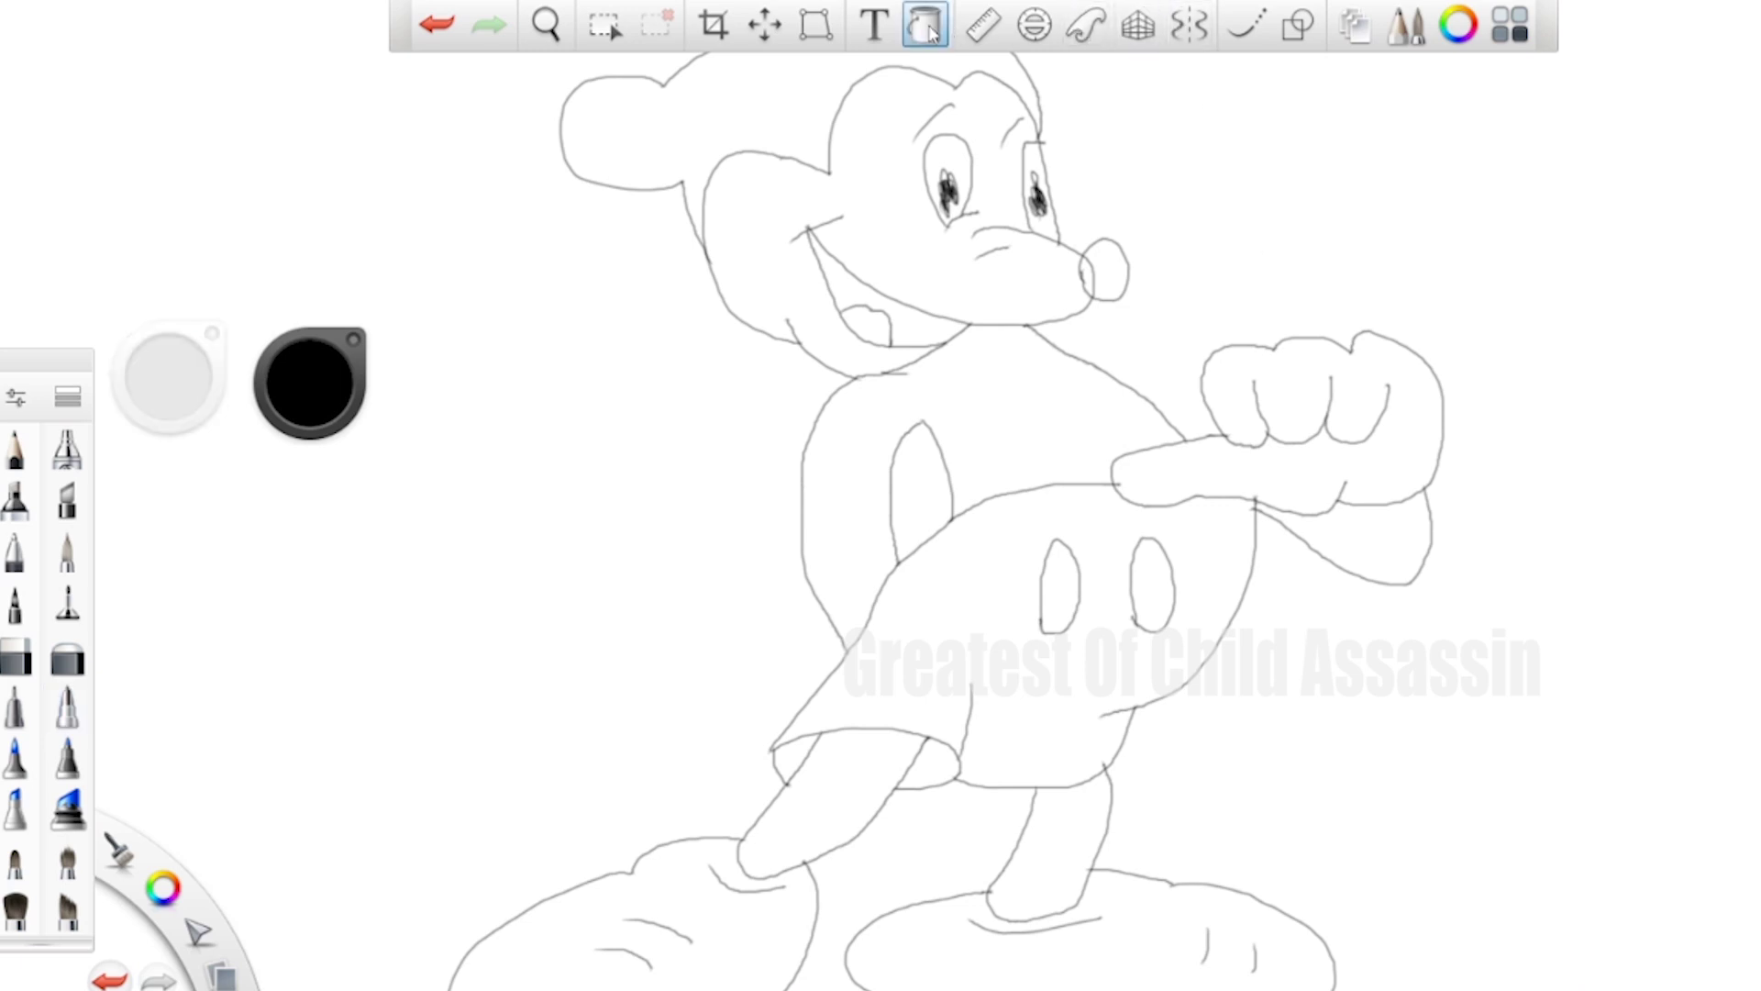
{"action": "left_click", "coordinate": [288, 378]}
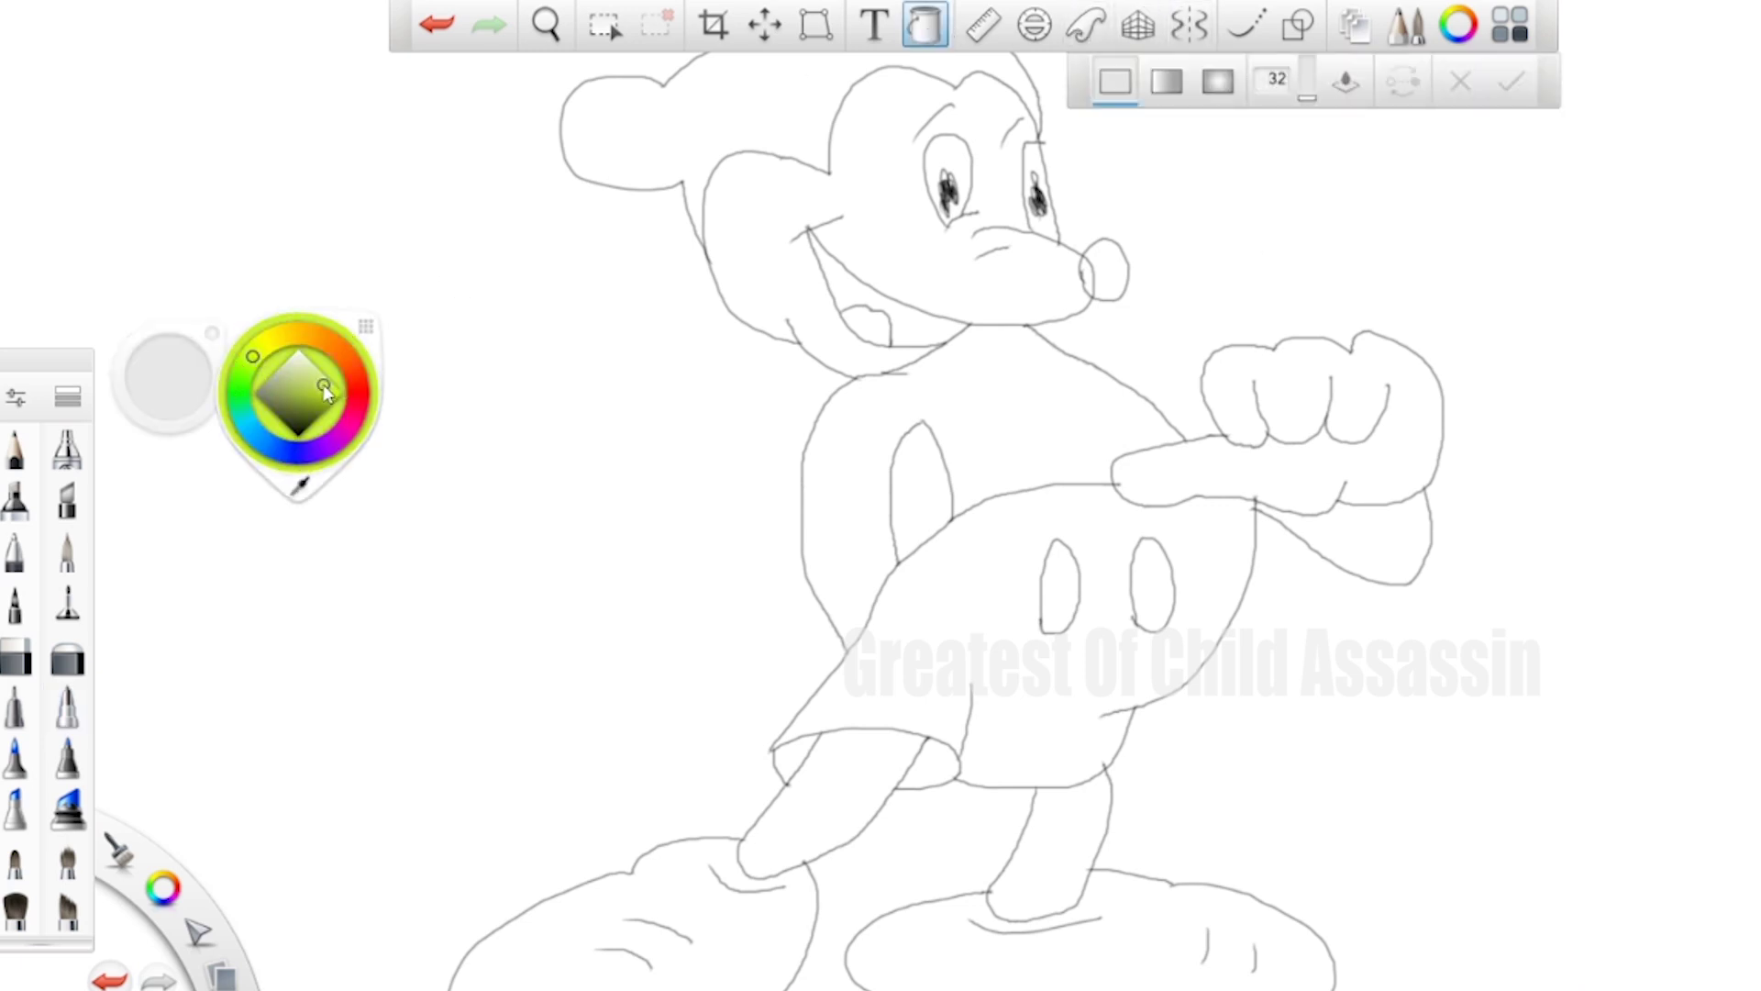
{"action": "left_click", "coordinate": [970, 617]}
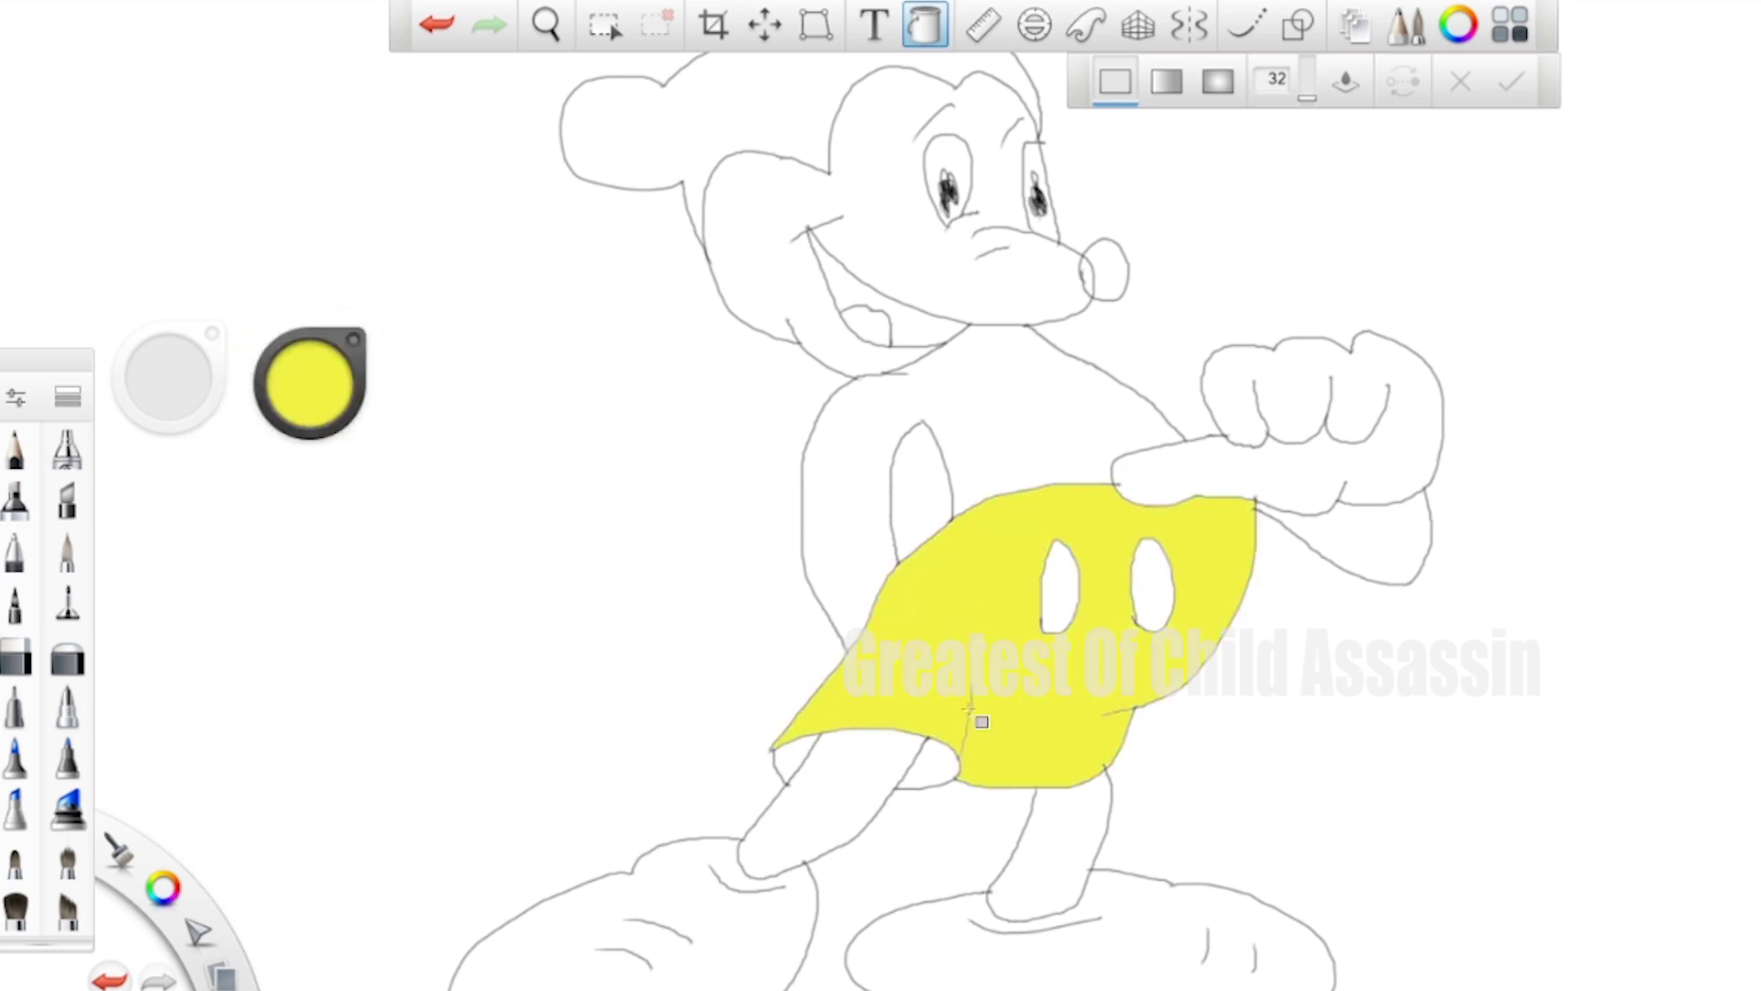
{"action": "left_click", "coordinate": [926, 773]}
{"action": "left_click", "coordinate": [800, 758]}
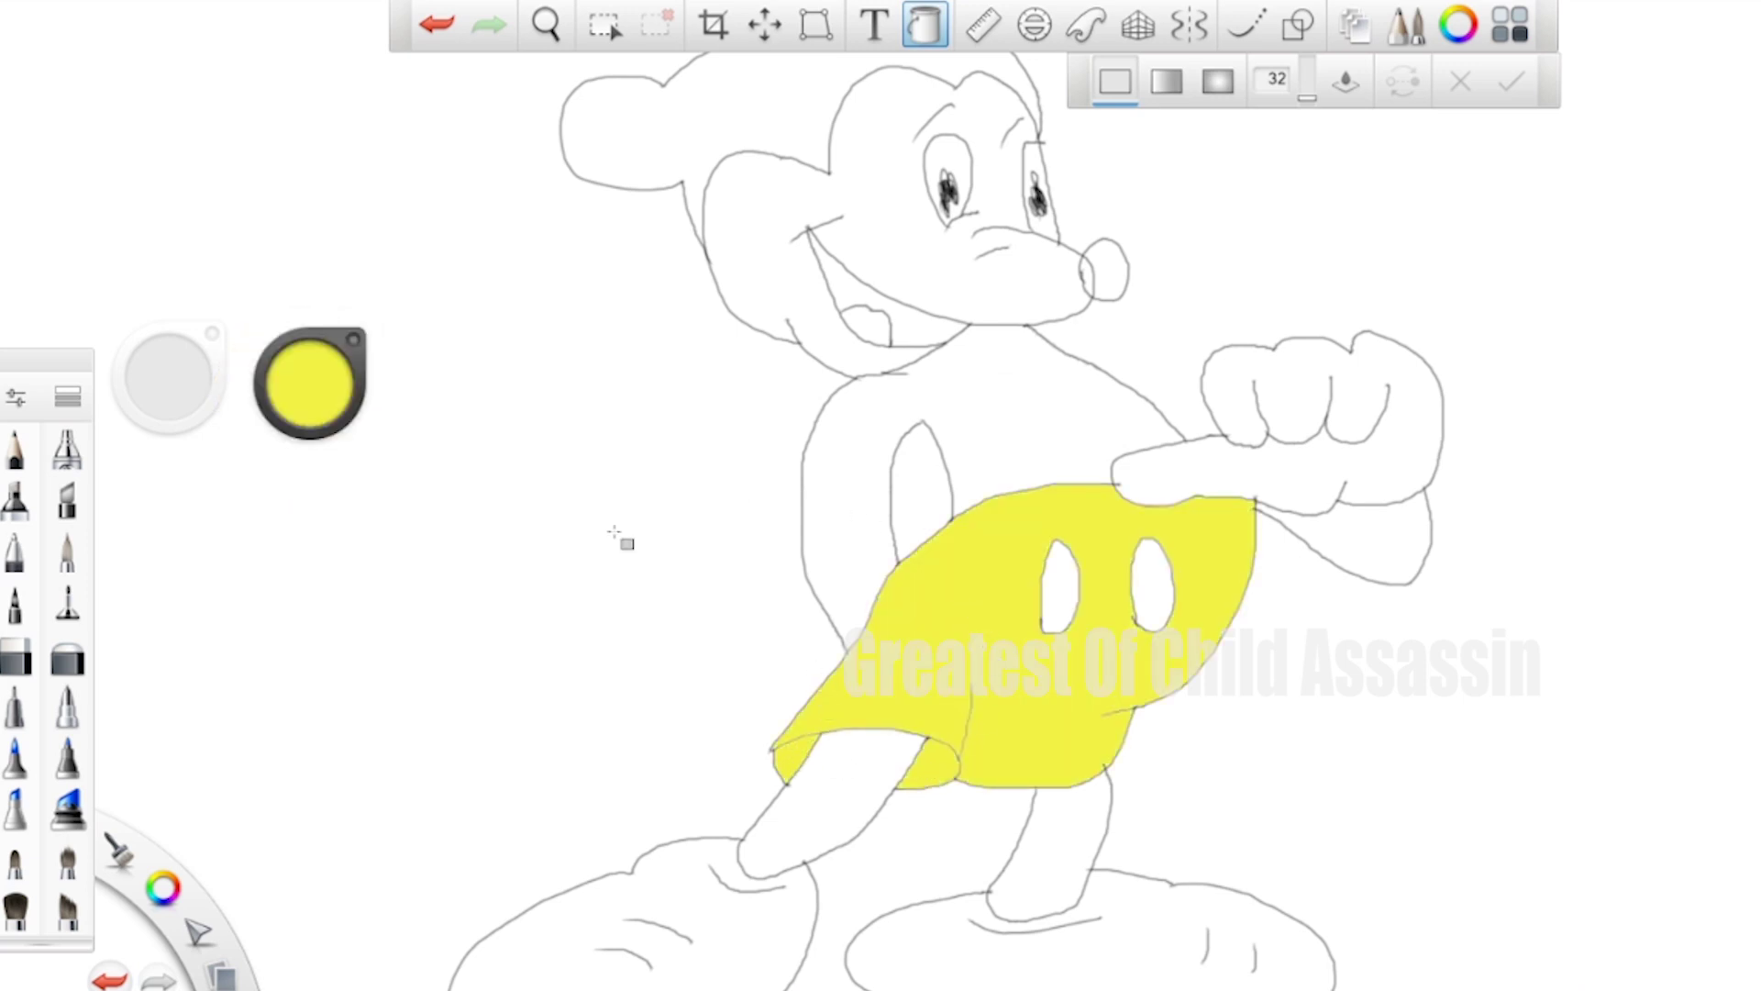
- Flood-fill both shoes with a pale, muted blue
{"action": "left_click", "coordinate": [322, 404]}
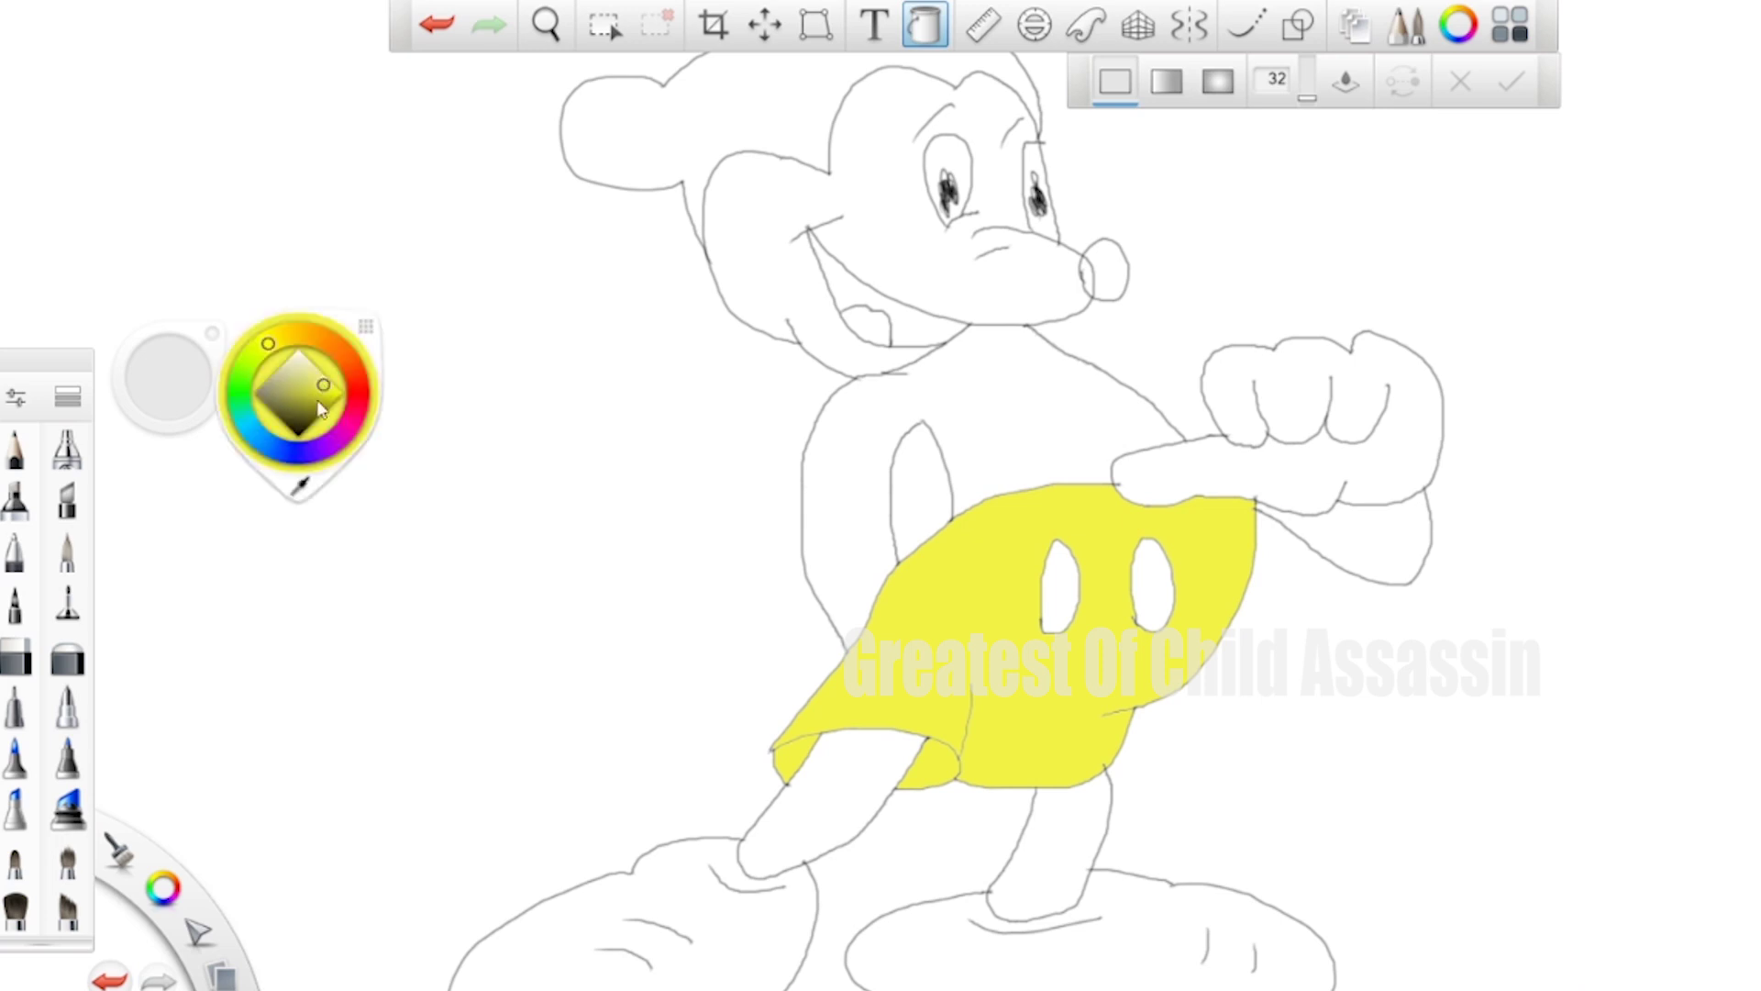
{"action": "left_click", "coordinate": [246, 425]}
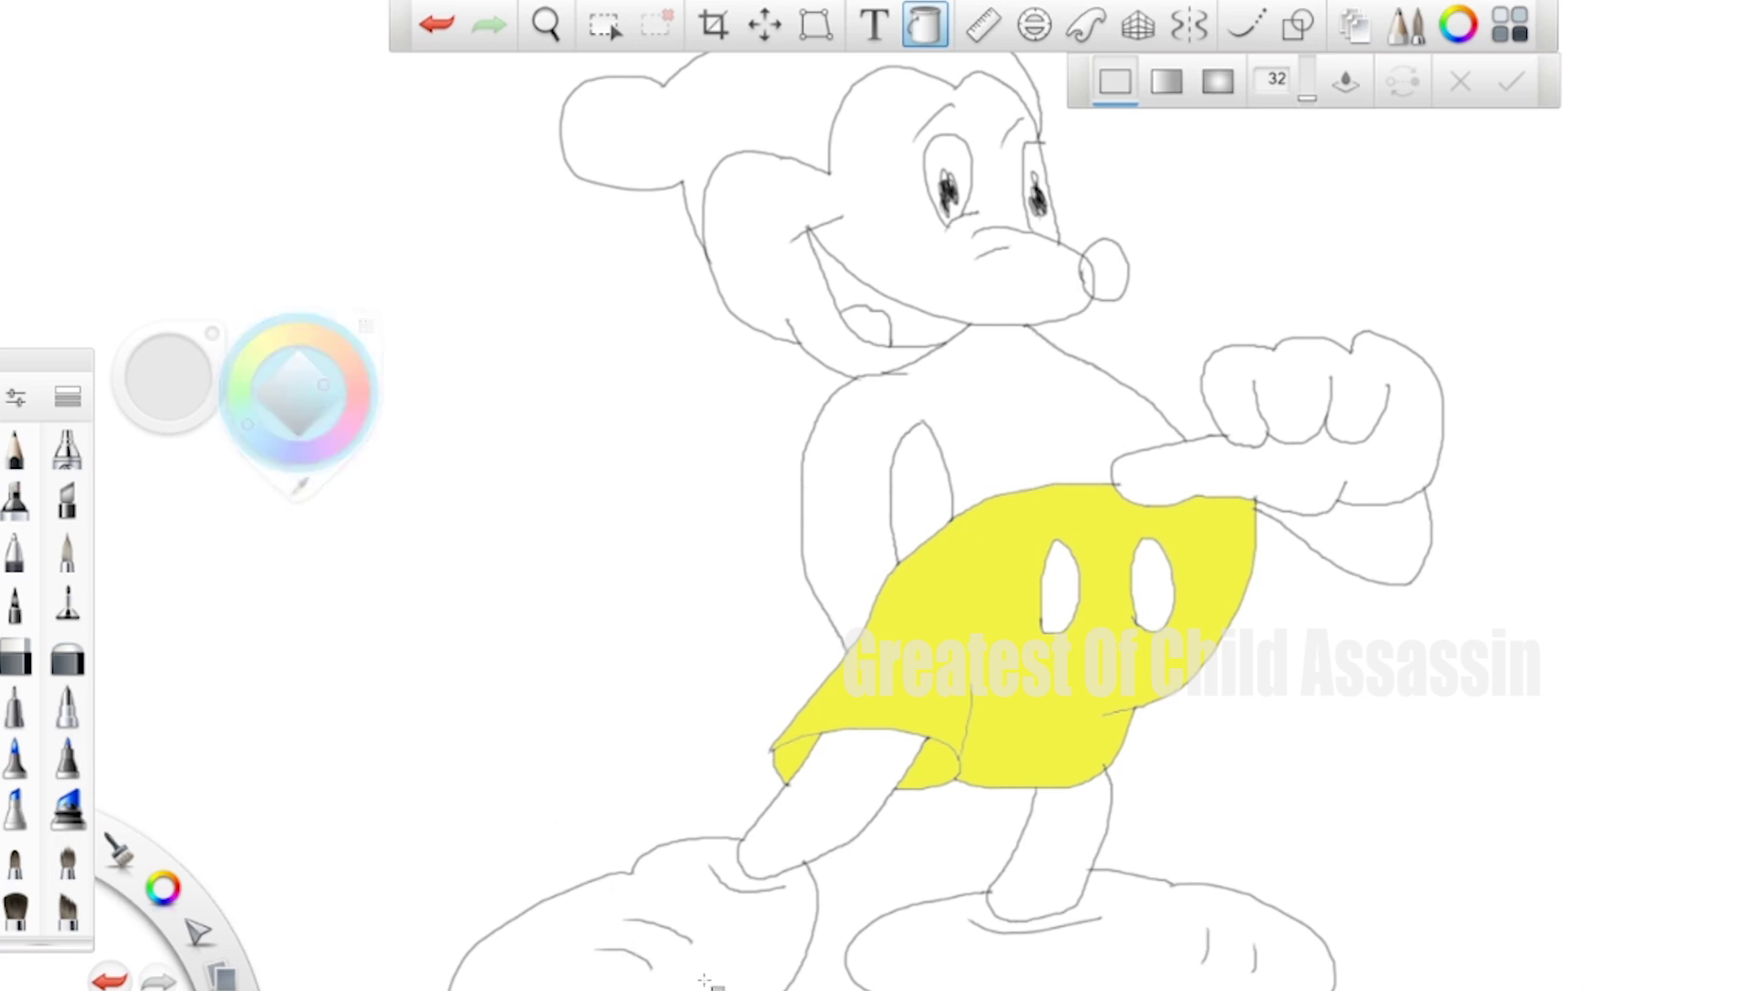
{"action": "left_click", "coordinate": [642, 947]}
{"action": "left_click", "coordinate": [960, 980]}
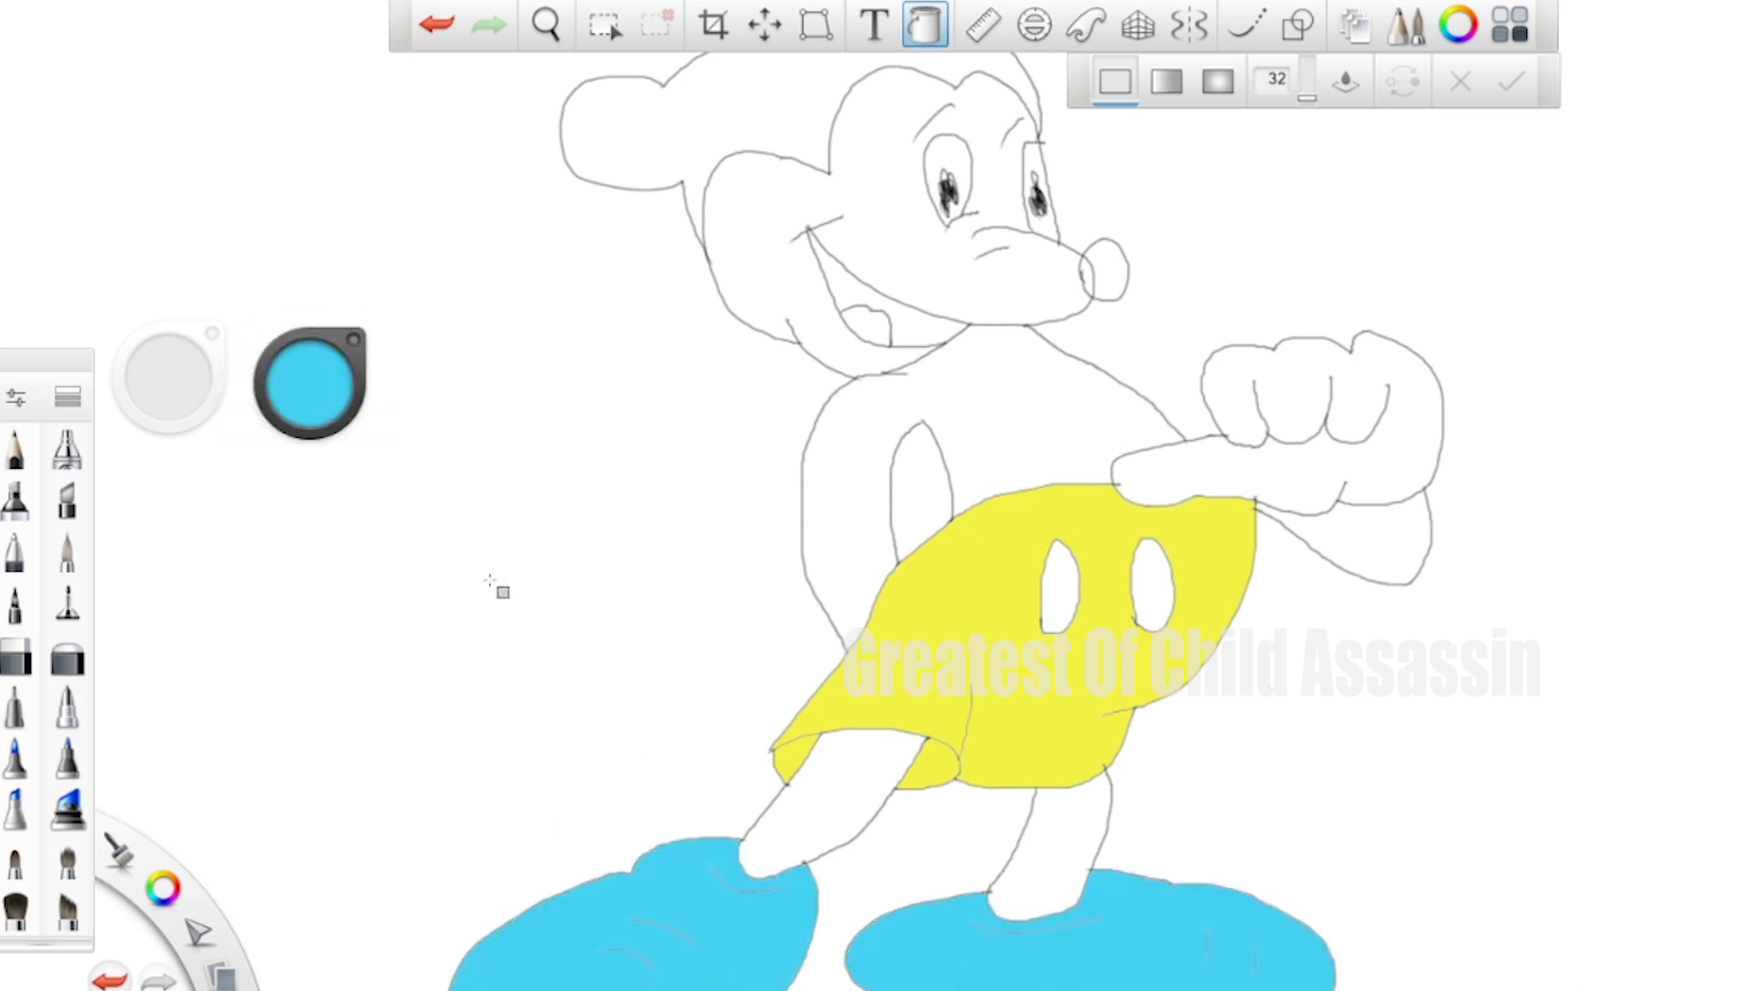
{"action": "left_click", "coordinate": [316, 389]}
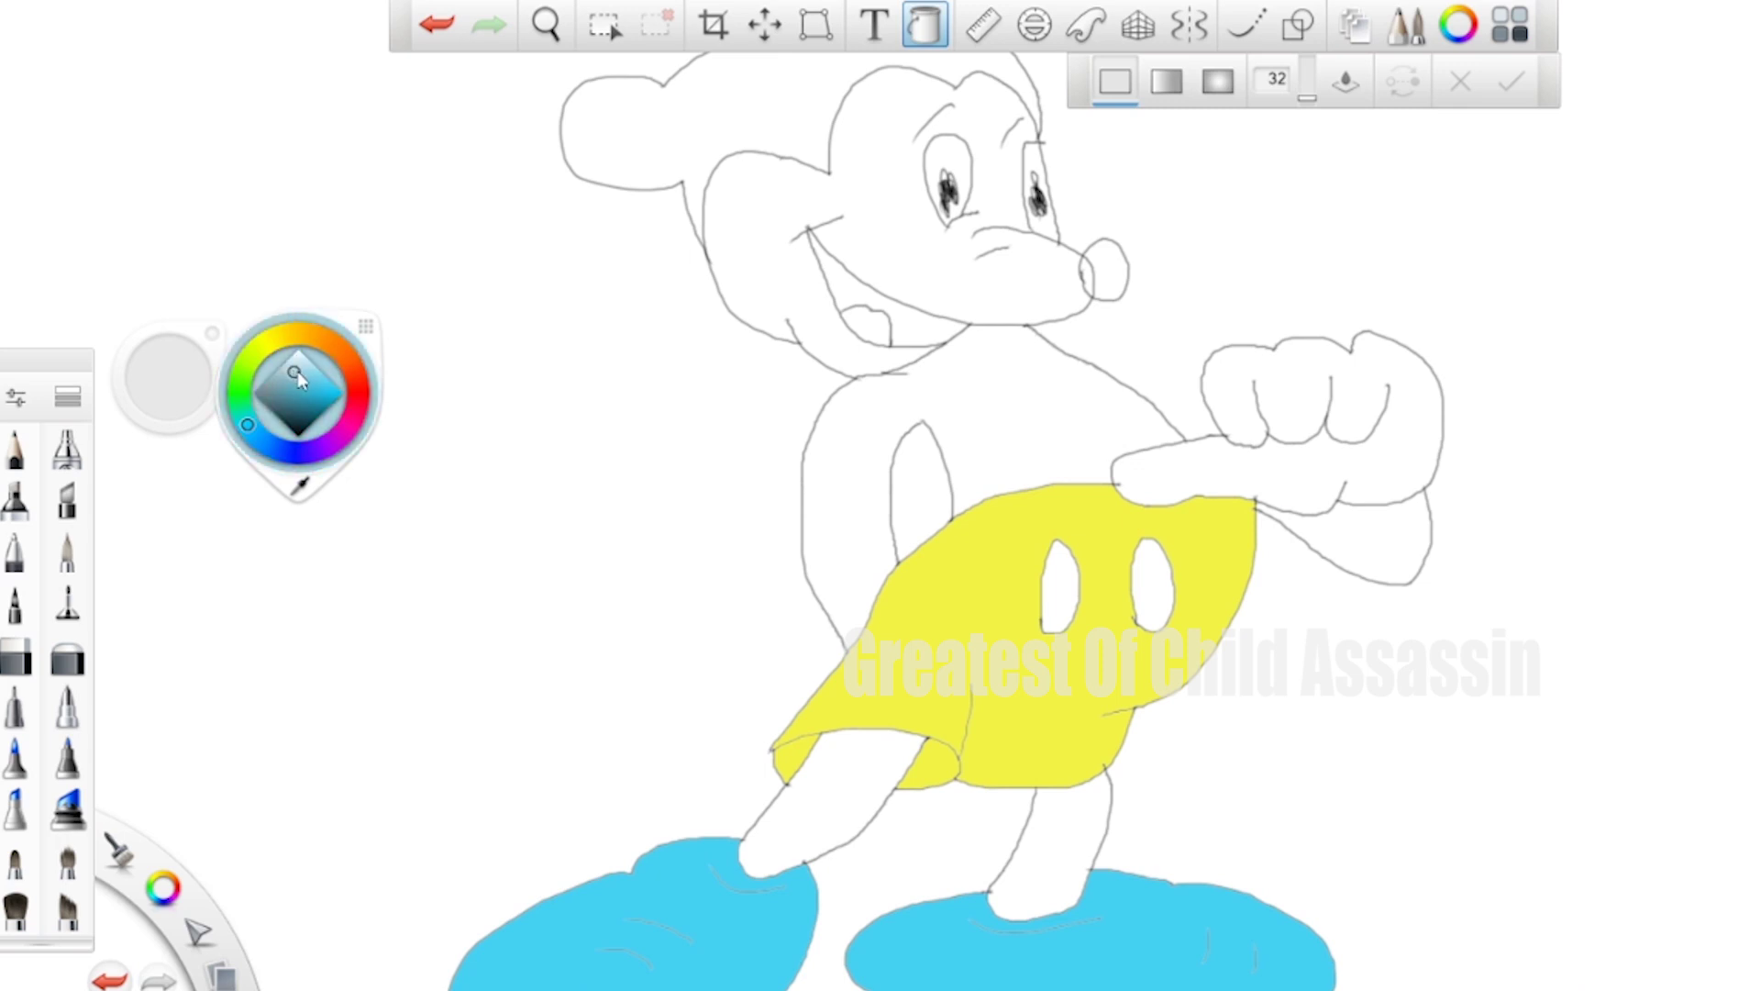
{"action": "left_click", "coordinate": [674, 982]}
{"action": "left_click", "coordinate": [895, 972]}
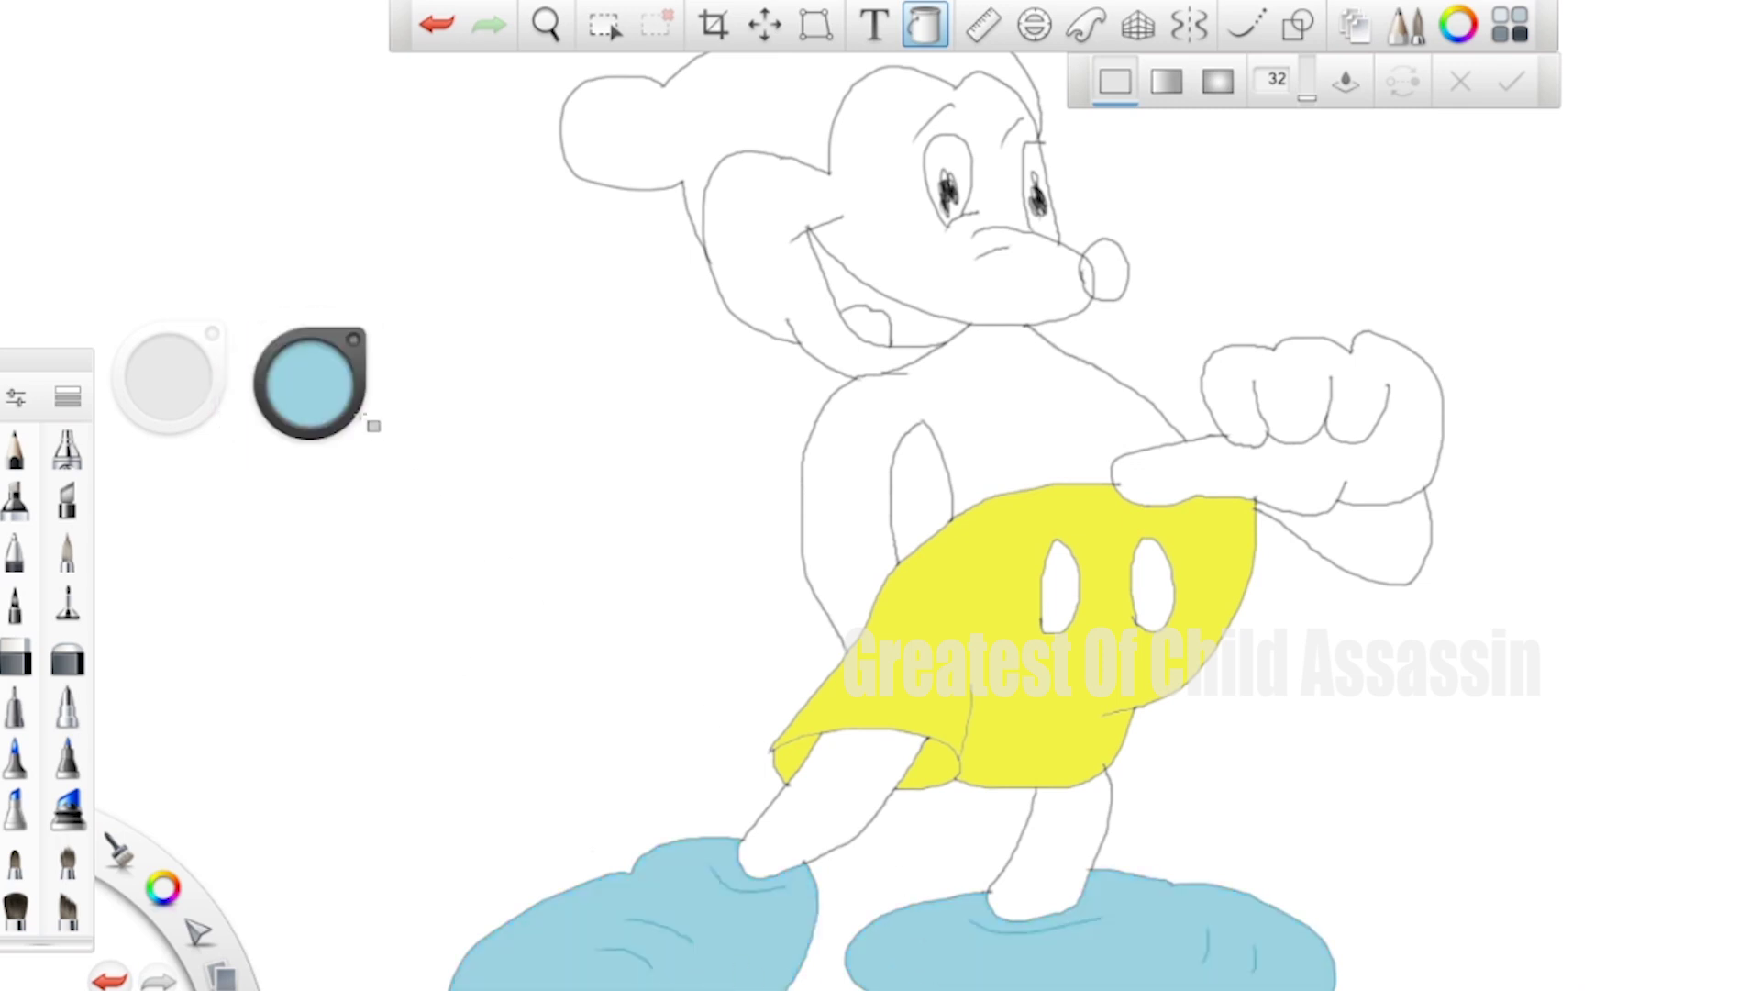
- Flood-fill the two oval buttons on the shorts with red
{"action": "left_click", "coordinate": [305, 400]}
{"action": "left_click", "coordinate": [358, 390]}
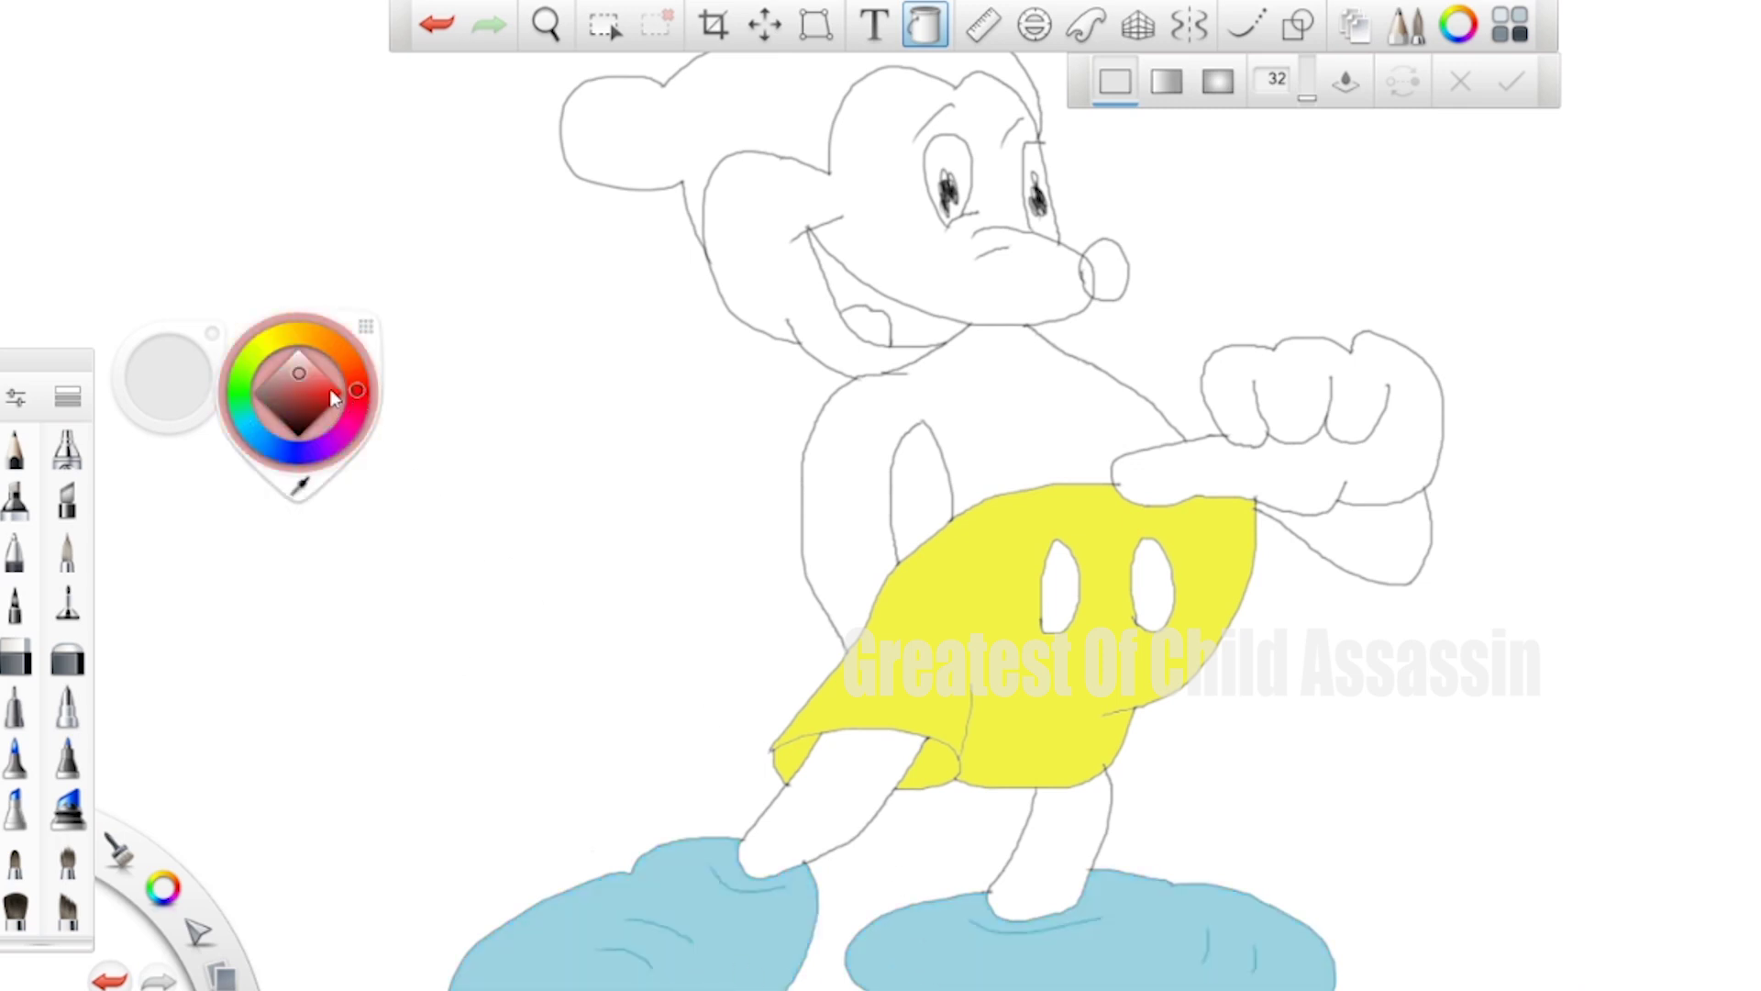
{"action": "left_click", "coordinate": [333, 397]}
{"action": "left_click", "coordinate": [1061, 584]}
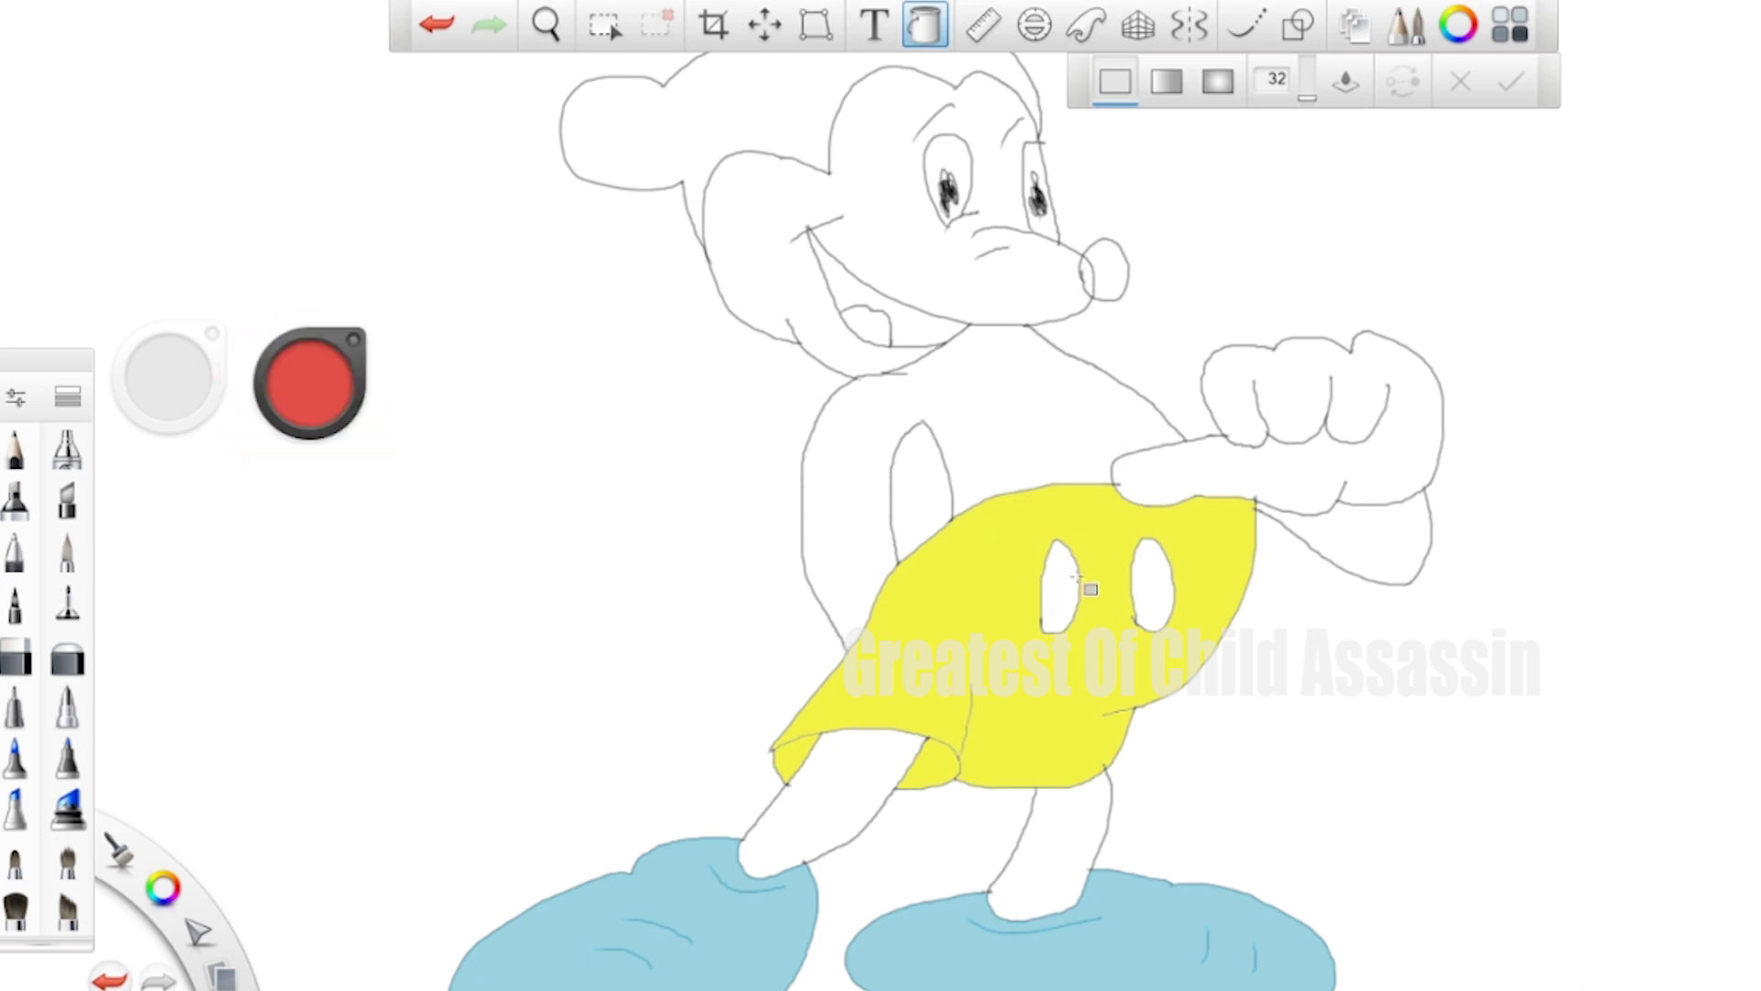
{"action": "left_click", "coordinate": [1140, 583]}
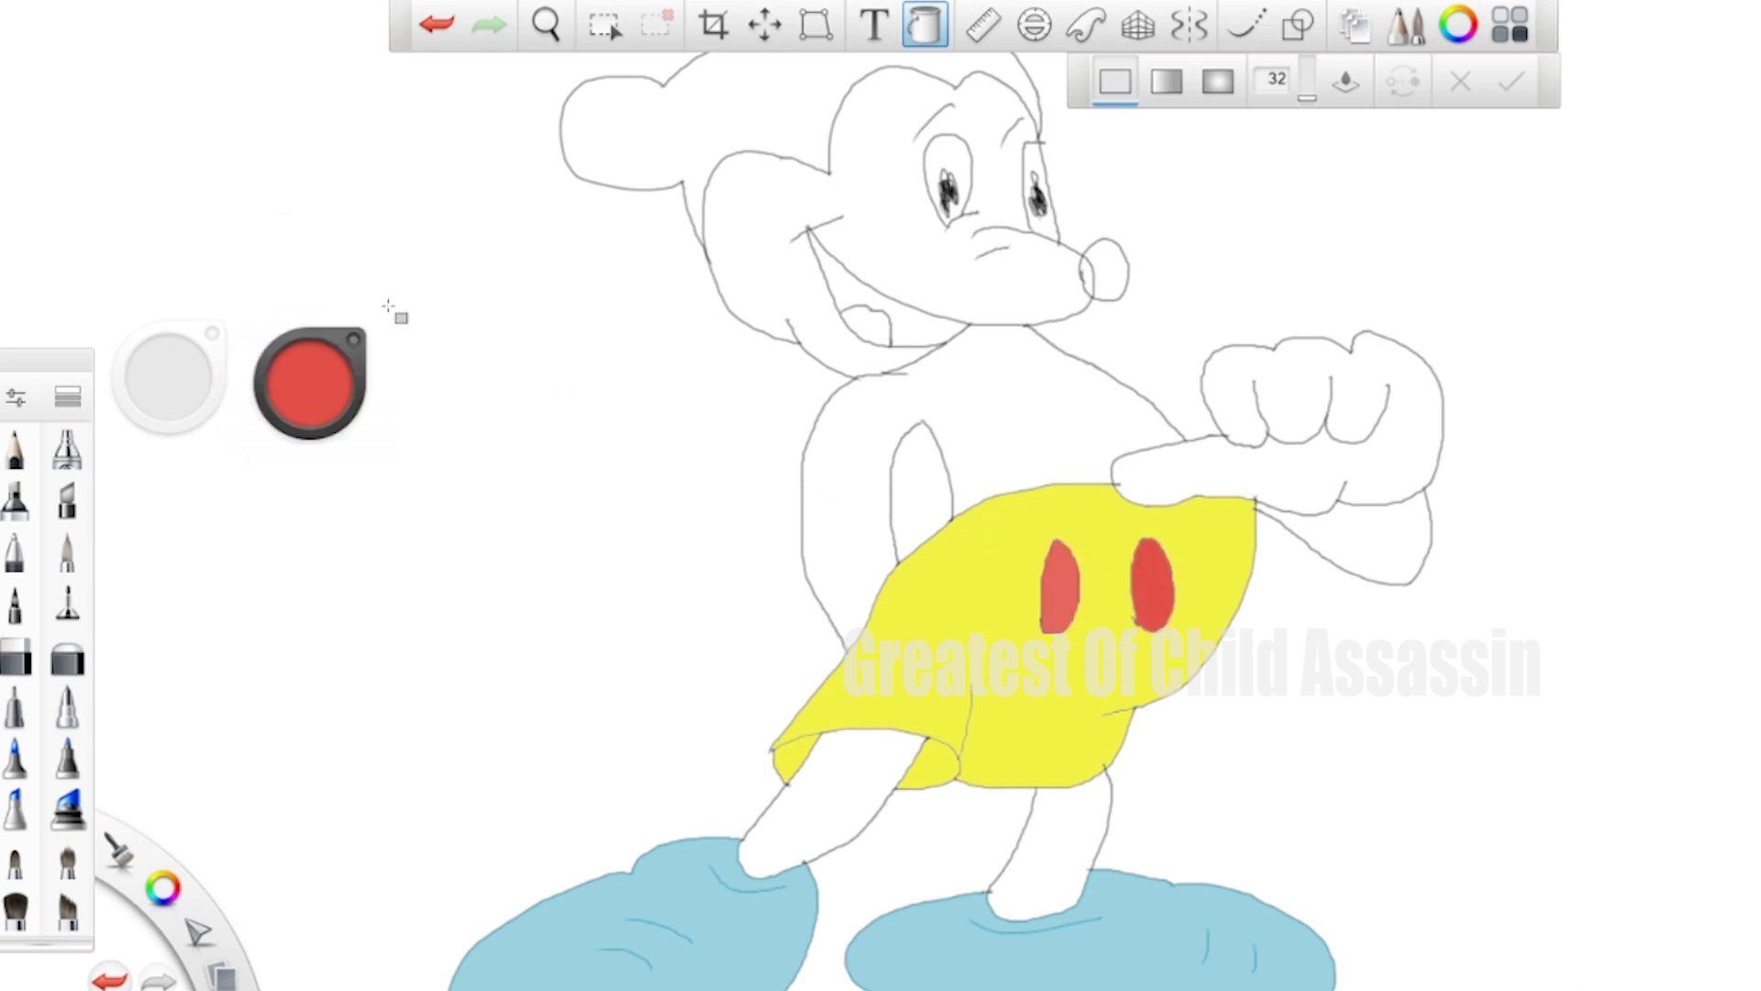
- Flood-fill the tongue with light pink
{"action": "left_click", "coordinate": [311, 394]}
{"action": "left_click", "coordinate": [306, 371]}
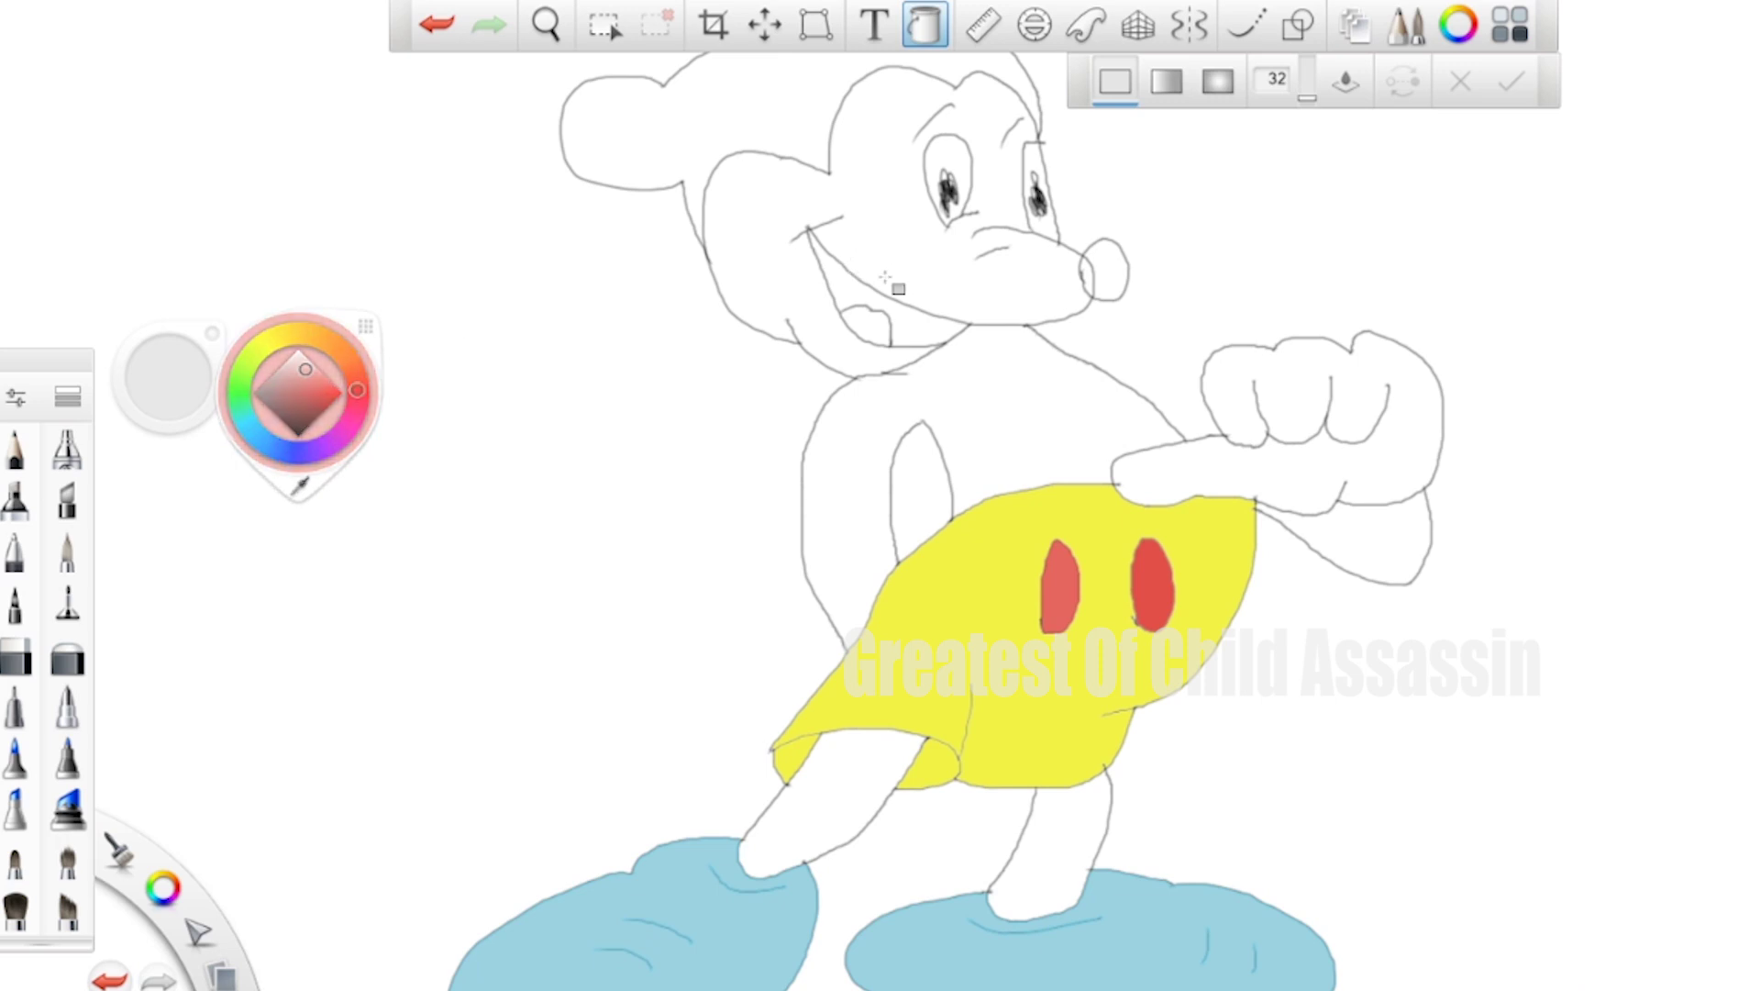
{"action": "left_click", "coordinate": [866, 326]}
- Flood-fill the face with a pale beige skin tone
{"action": "left_click", "coordinate": [320, 386]}
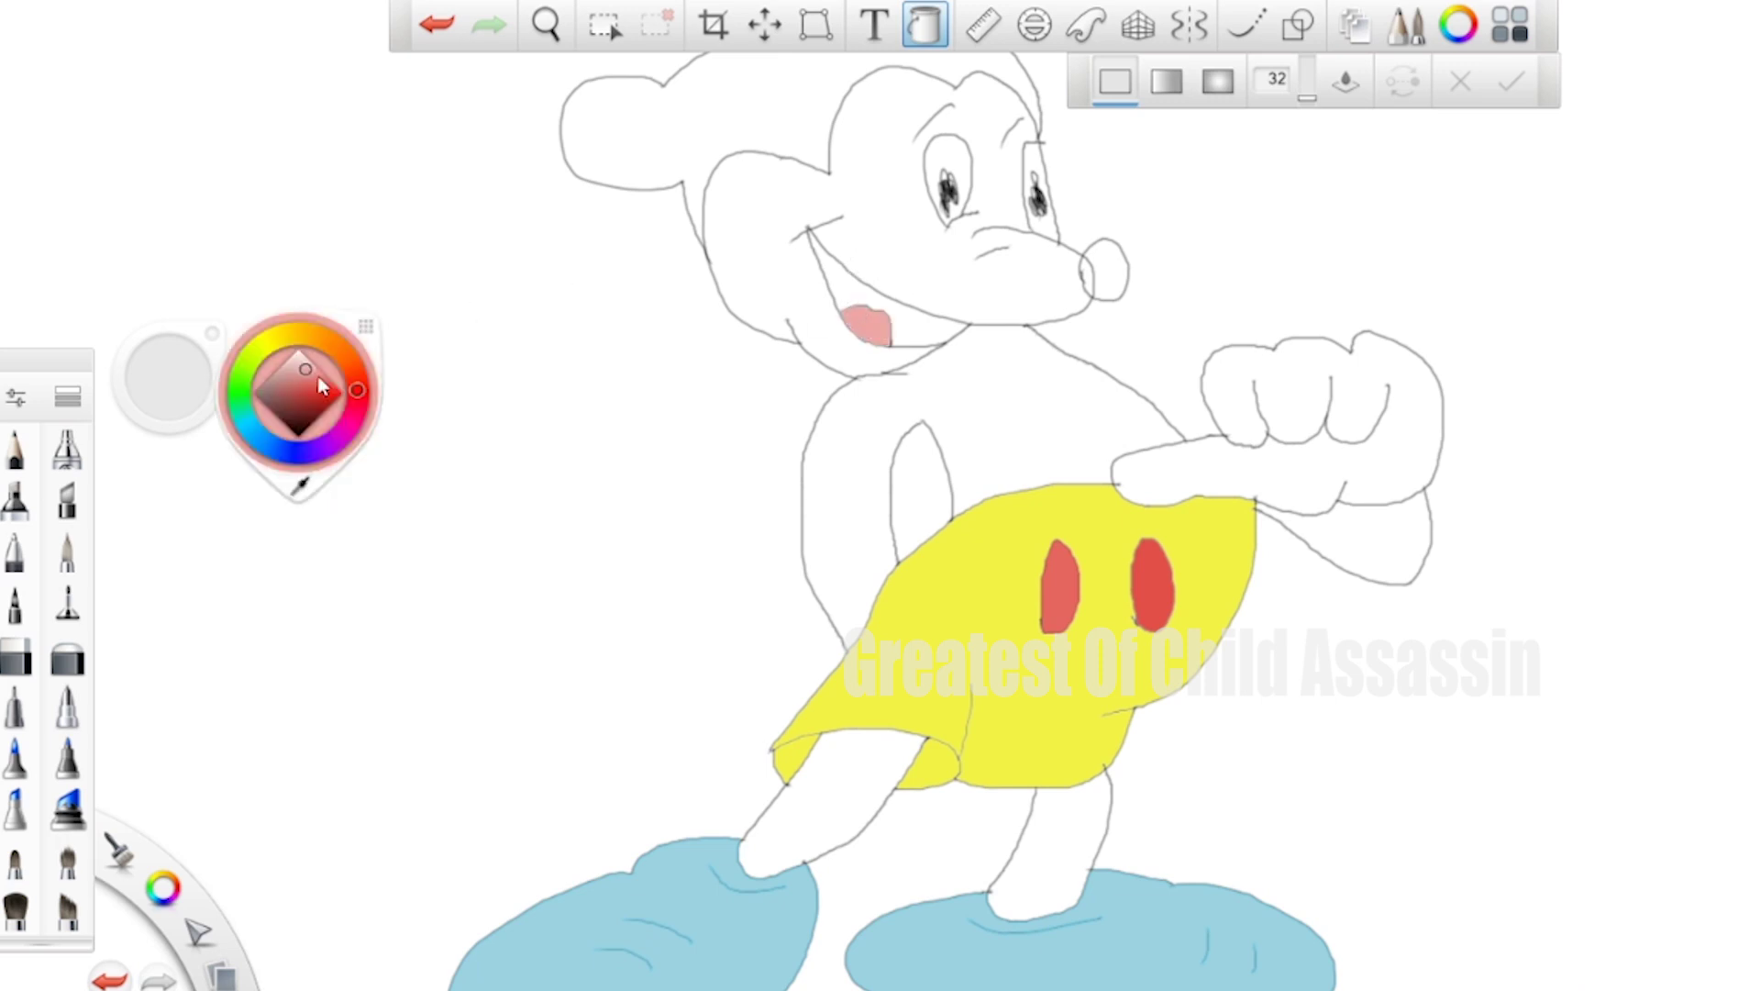
{"action": "left_click", "coordinate": [305, 333]}
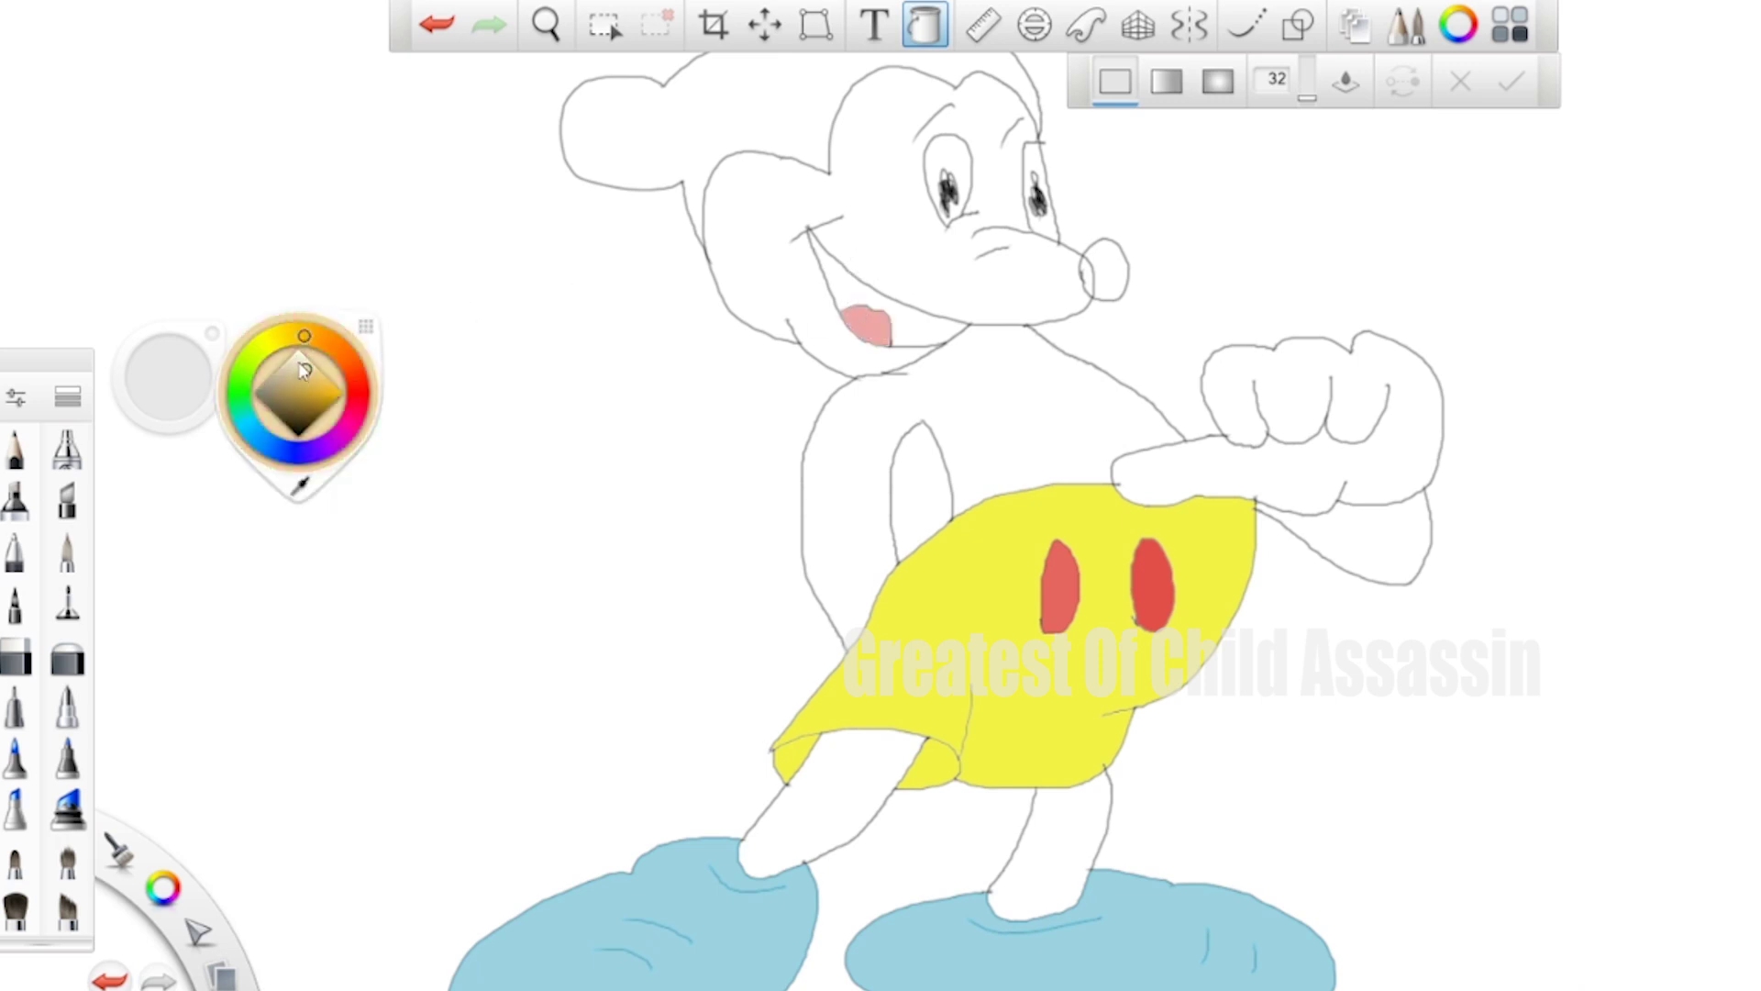
{"action": "left_click", "coordinate": [758, 257]}
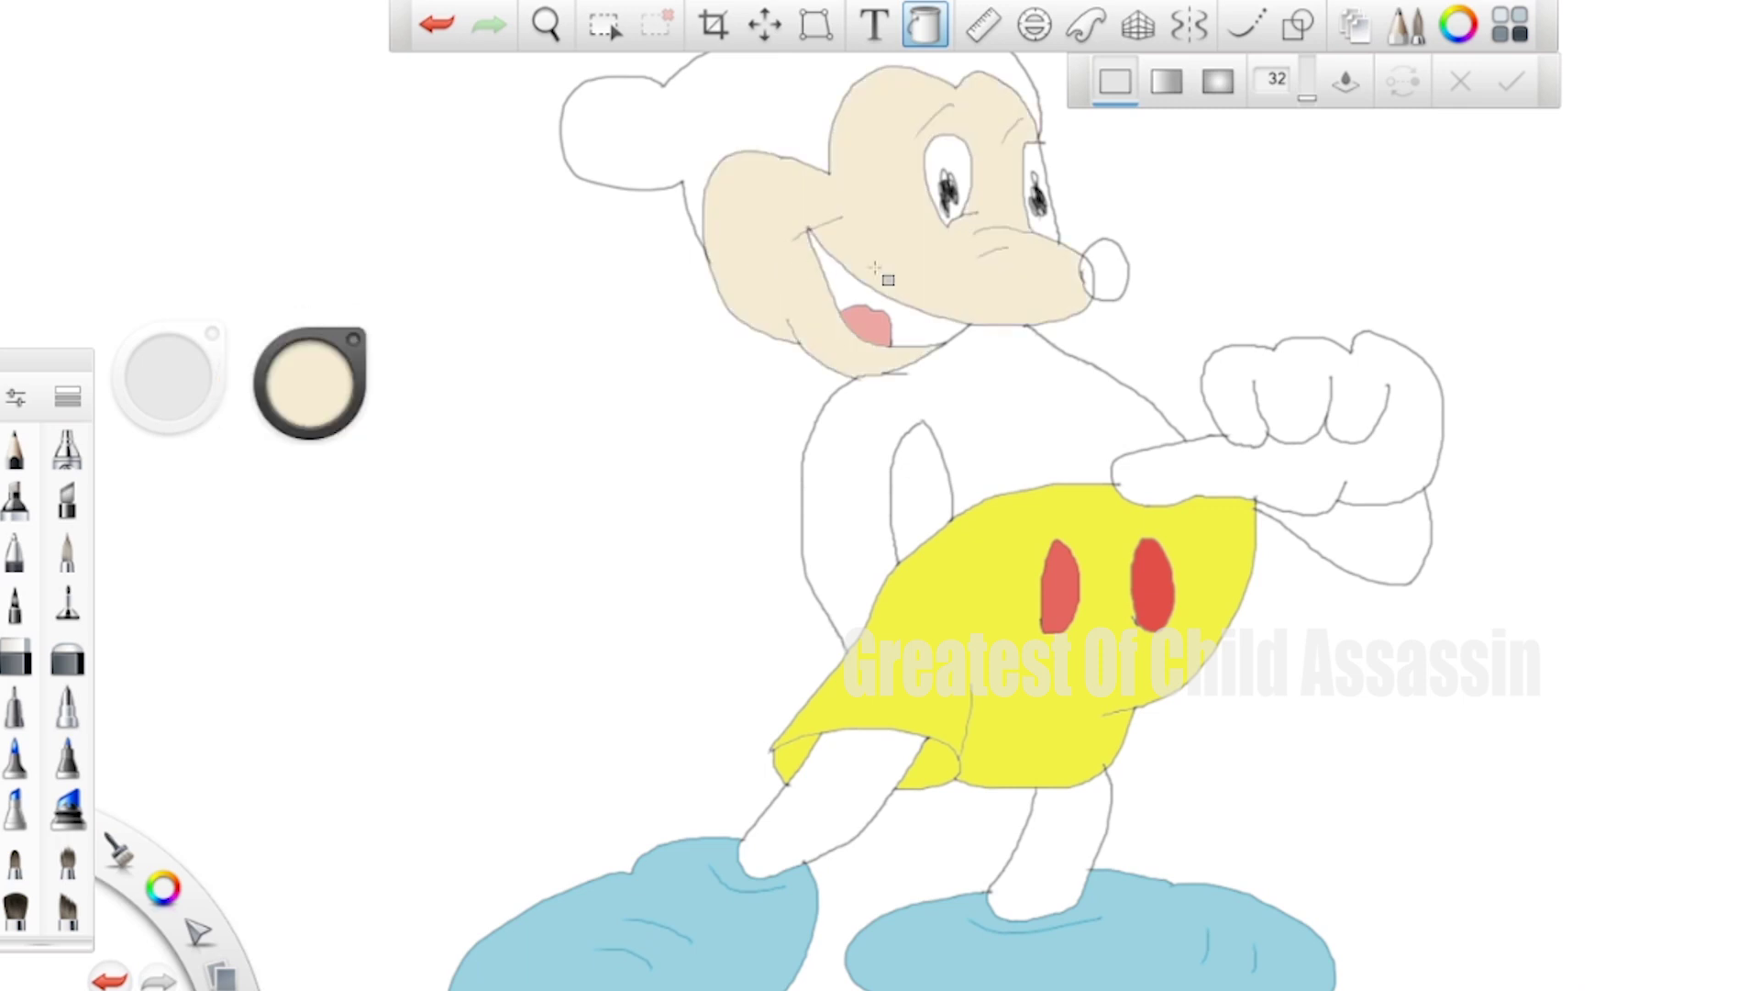
- Flood-fill the pointing hand with the pale beige skin tone and the larger eye with a very pale blue
{"action": "left_click", "coordinate": [1283, 465]}
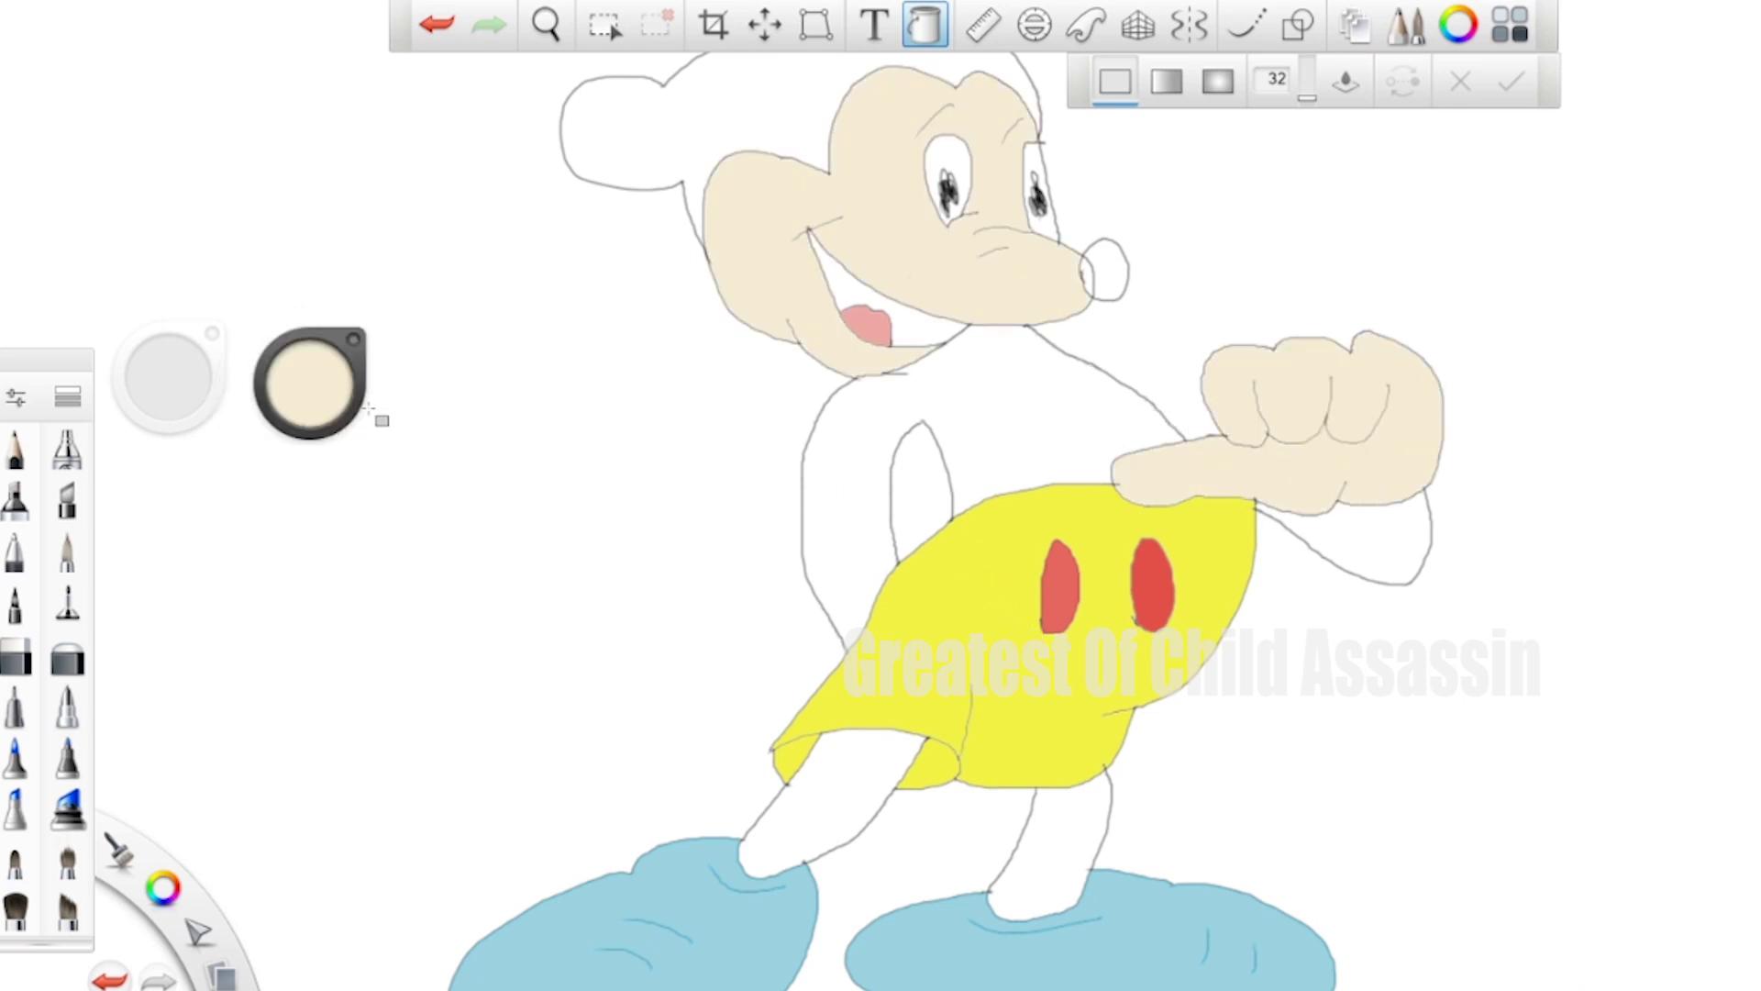
{"action": "left_click", "coordinate": [312, 384]}
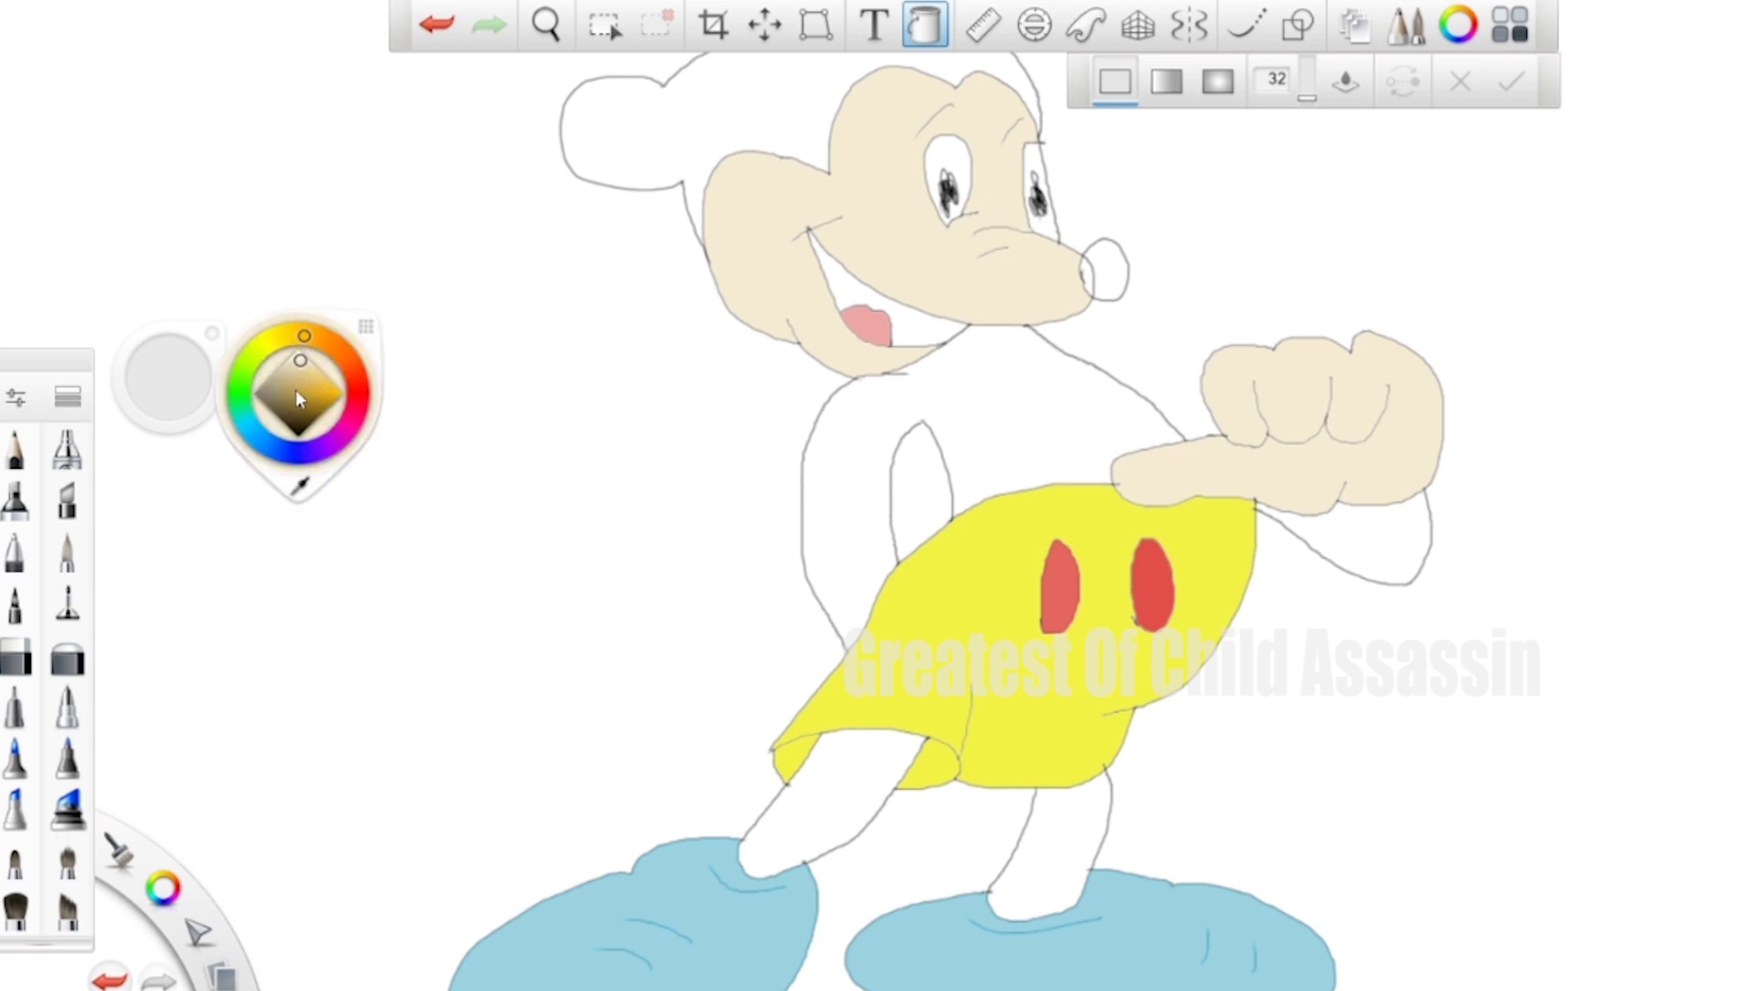
{"action": "left_click", "coordinate": [250, 422]}
{"action": "left_click", "coordinate": [287, 390]}
{"action": "left_click", "coordinate": [955, 154]}
{"action": "left_click", "coordinate": [311, 378]}
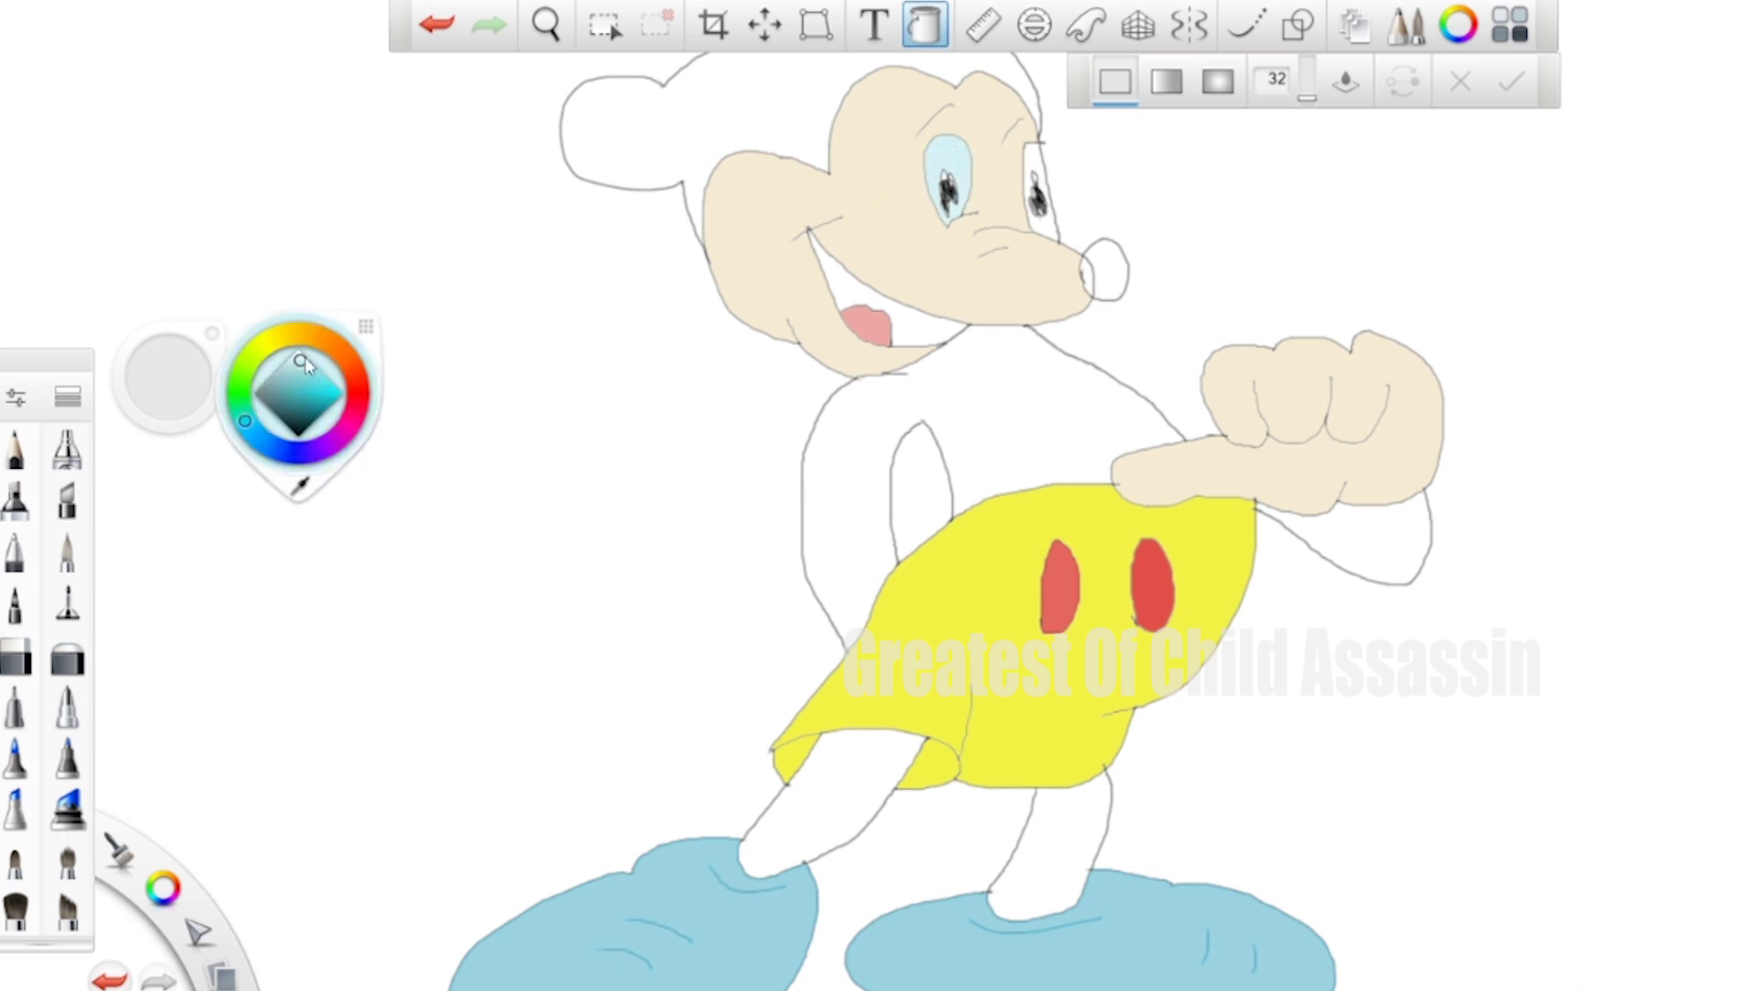
{"action": "left_click", "coordinate": [301, 360]}
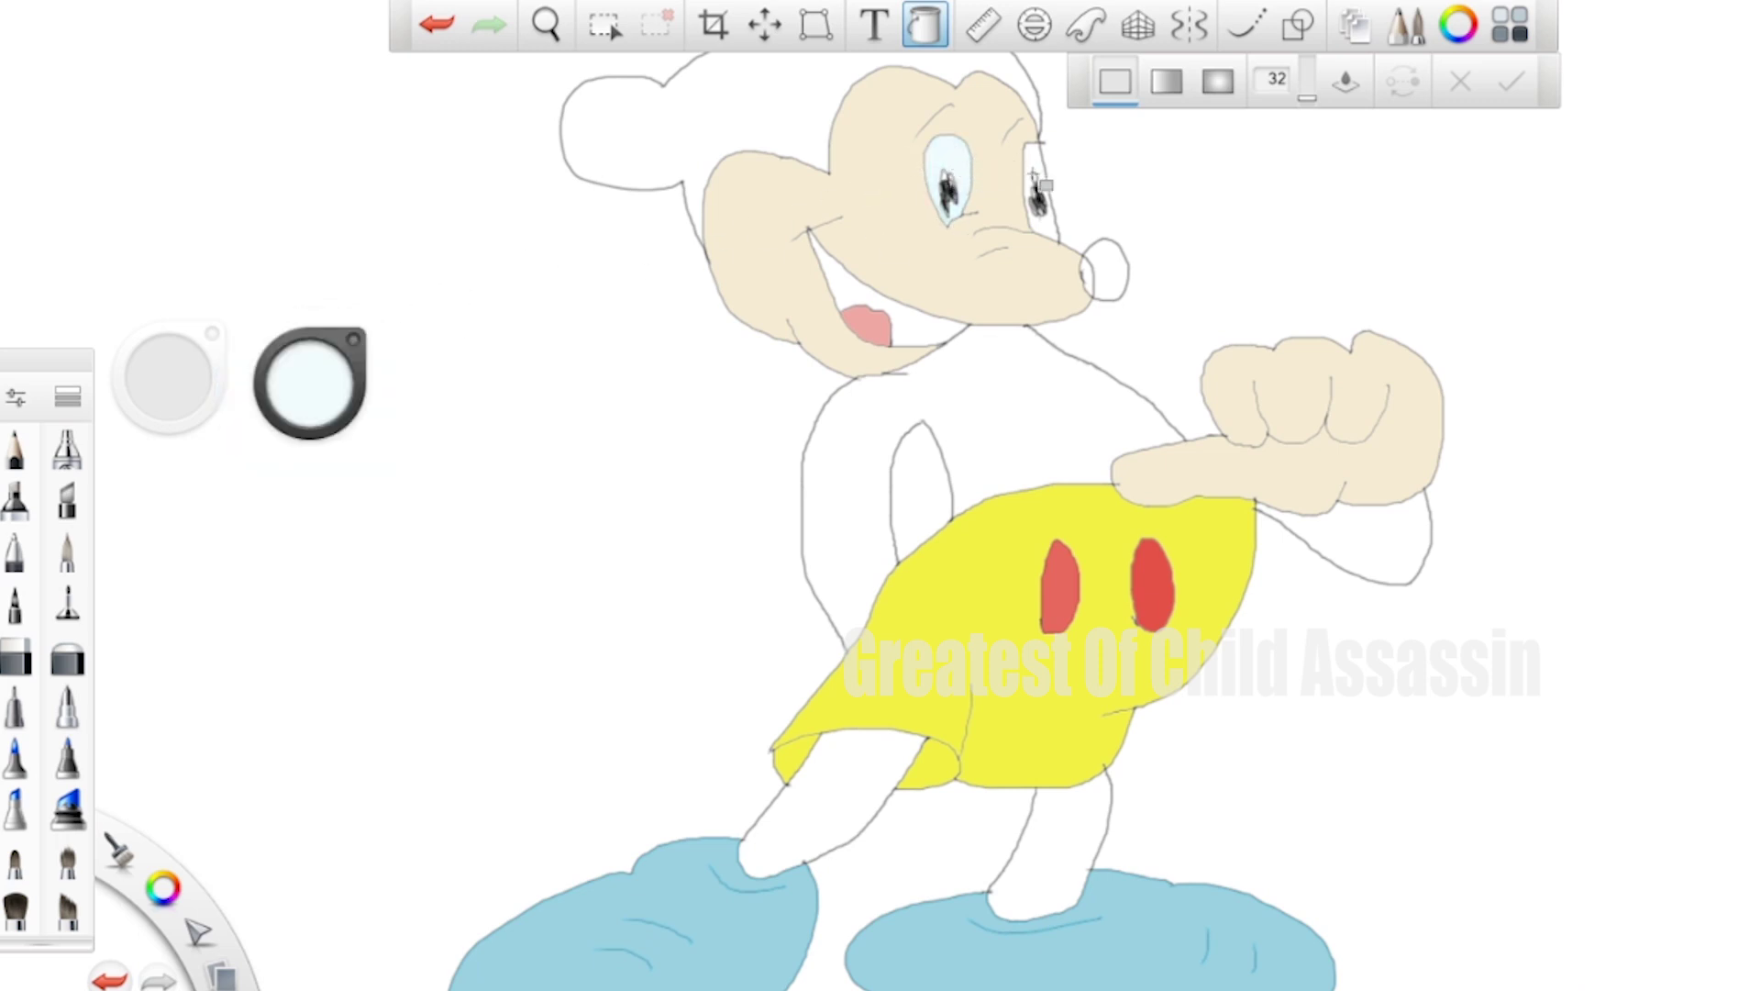
- Flood-fill all background areas around and between the character's legs with a very pale green
{"action": "left_click", "coordinate": [305, 390]}
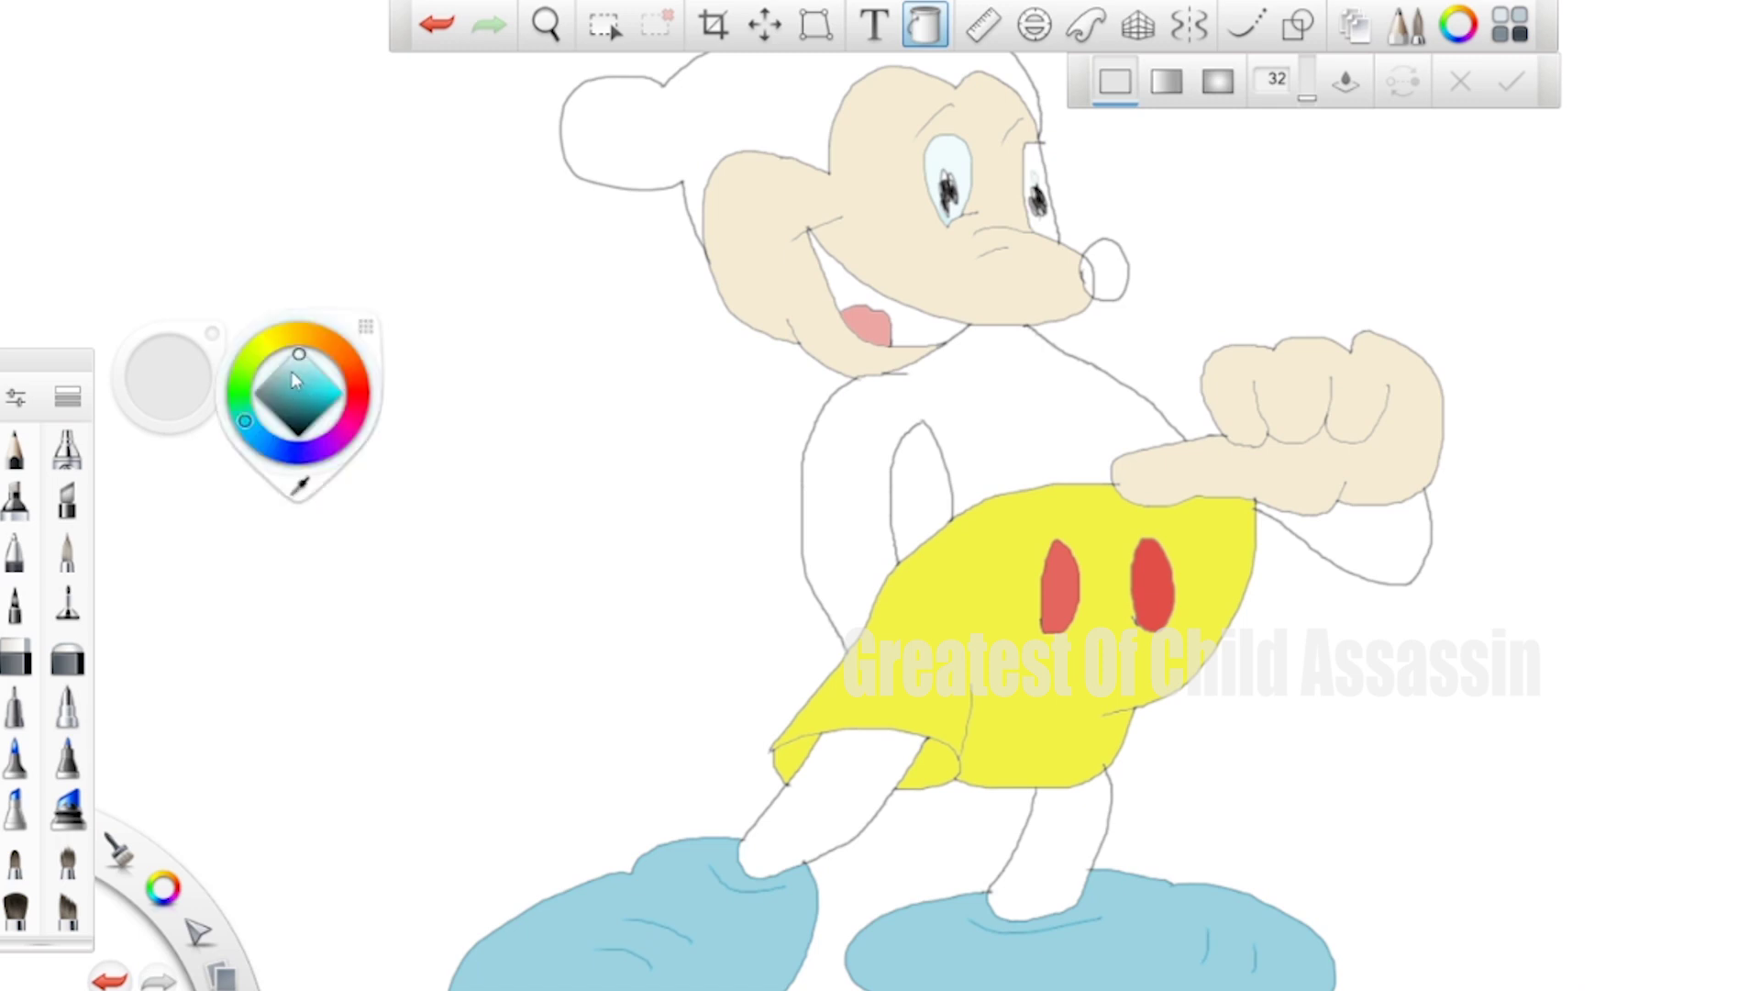
{"action": "left_click", "coordinate": [239, 381]}
{"action": "left_click", "coordinate": [505, 372]}
{"action": "left_click", "coordinate": [936, 850]}
{"action": "left_click", "coordinate": [1413, 800]}
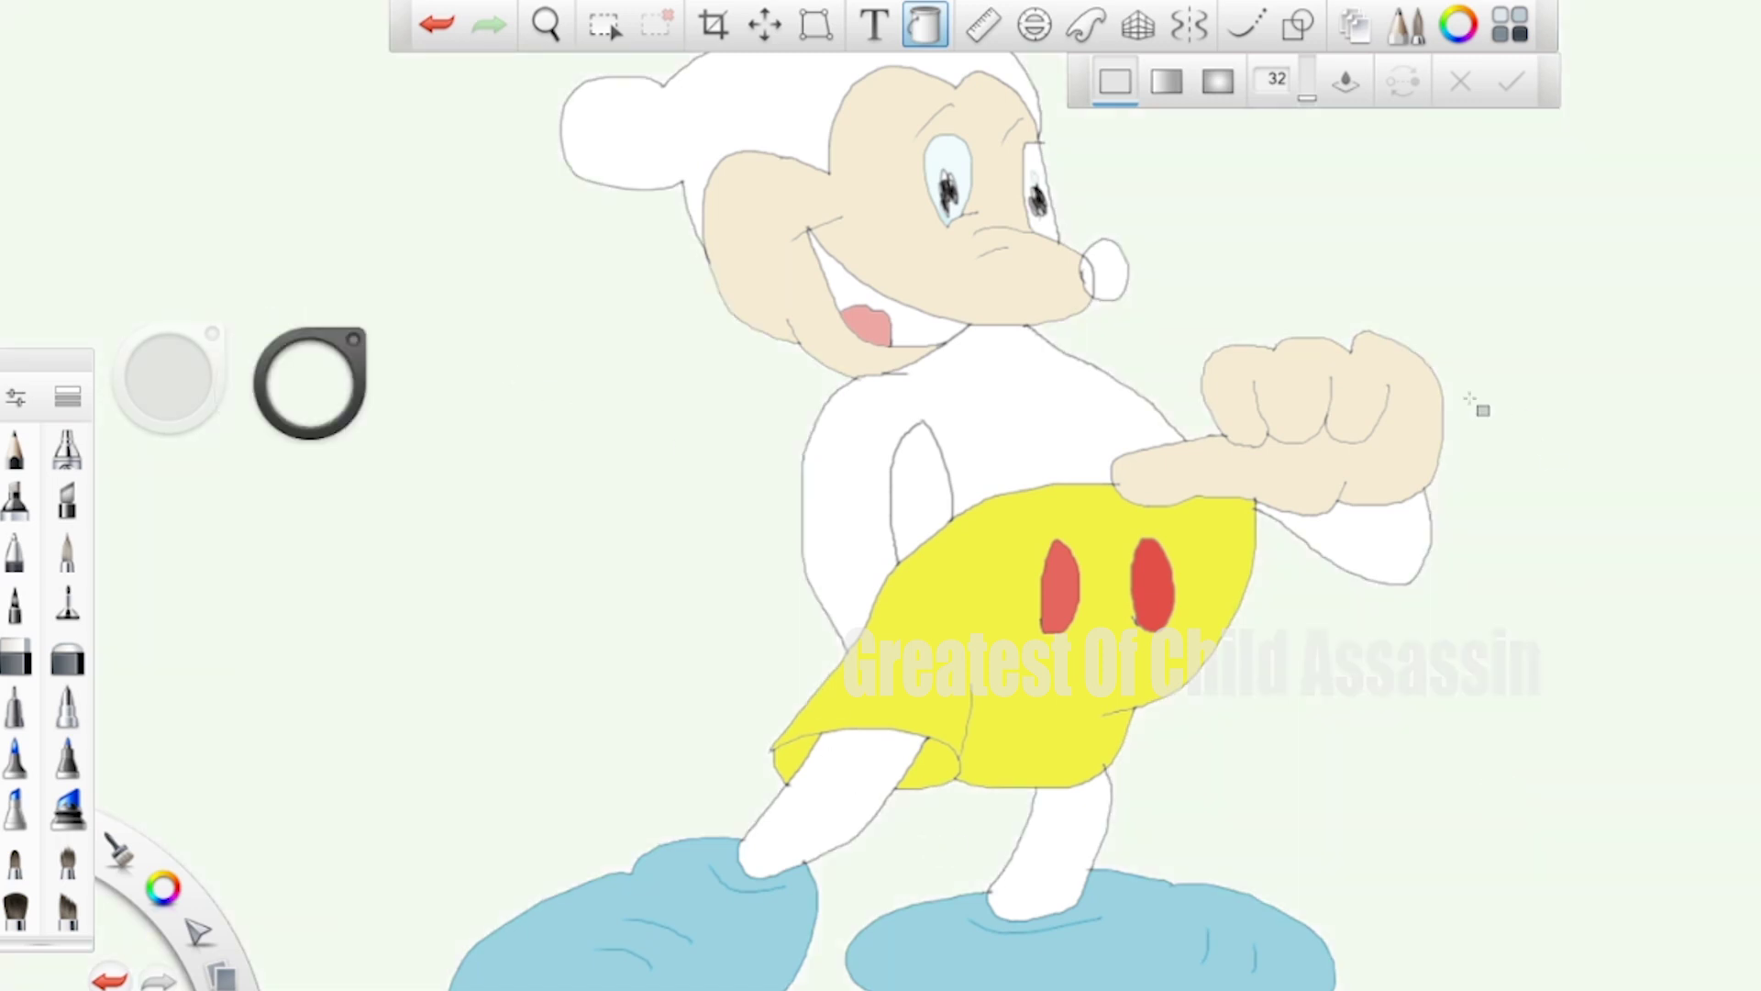
- Flood-fill the nose and the open mouth around the tongue with black
{"action": "left_click", "coordinate": [310, 385]}
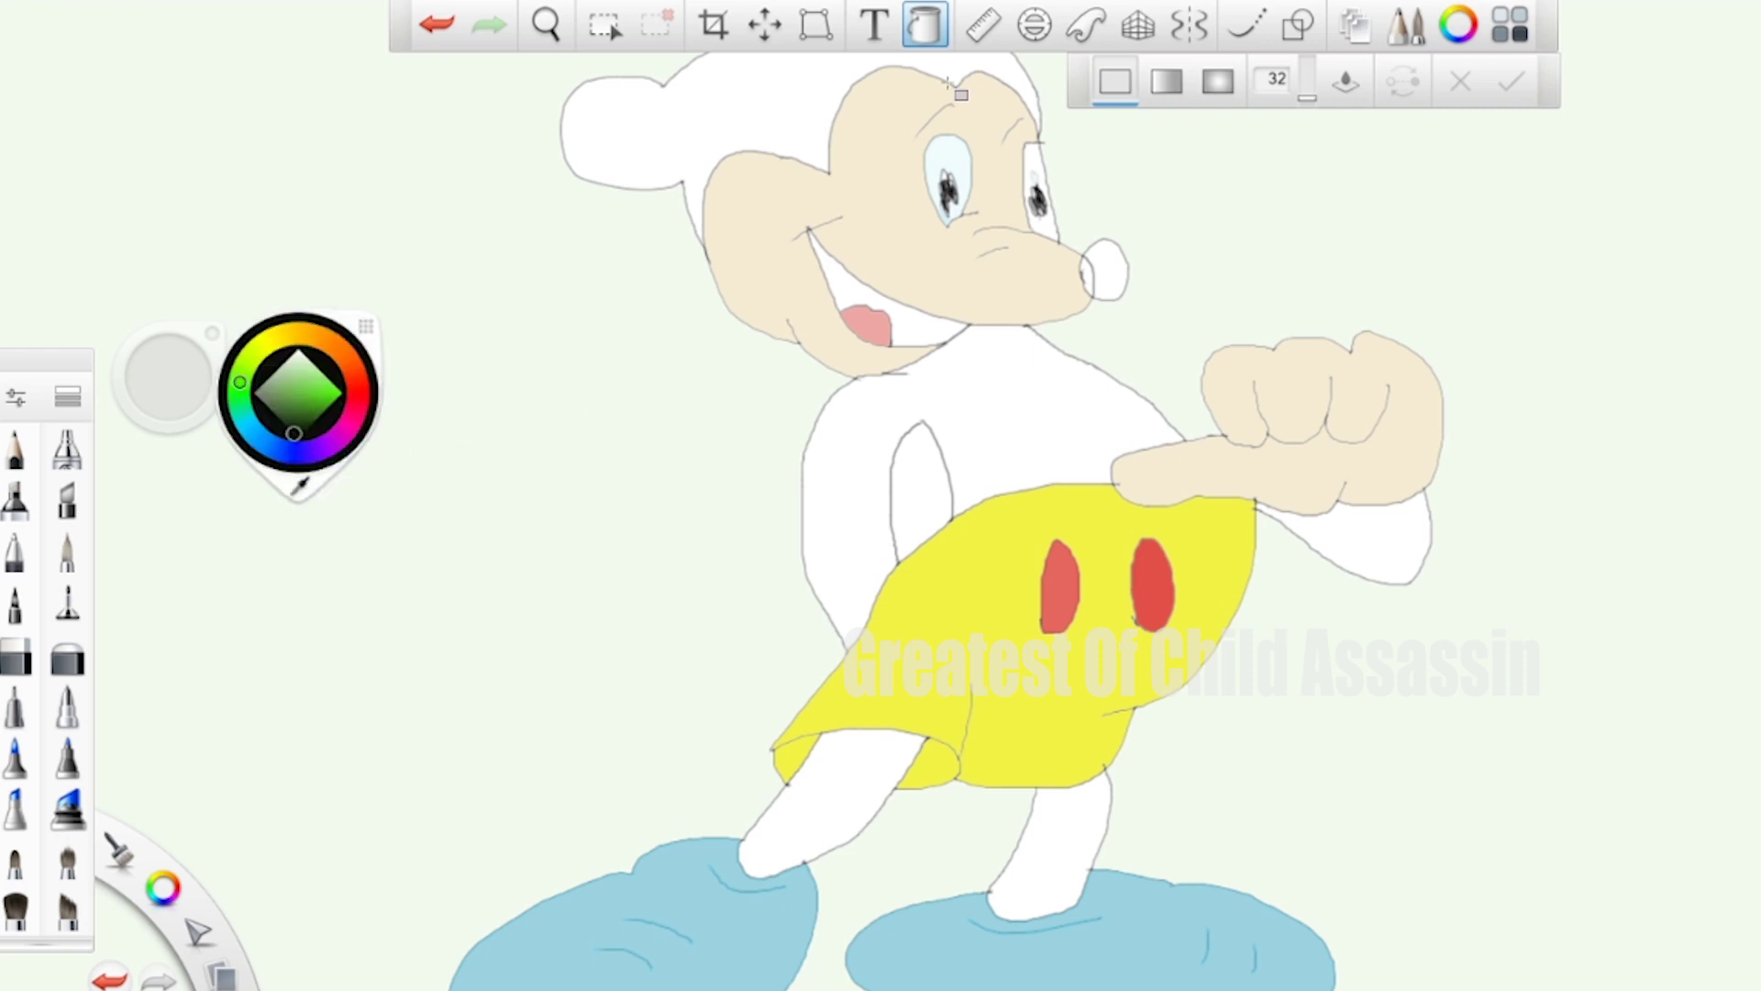
{"action": "left_click", "coordinate": [1105, 273]}
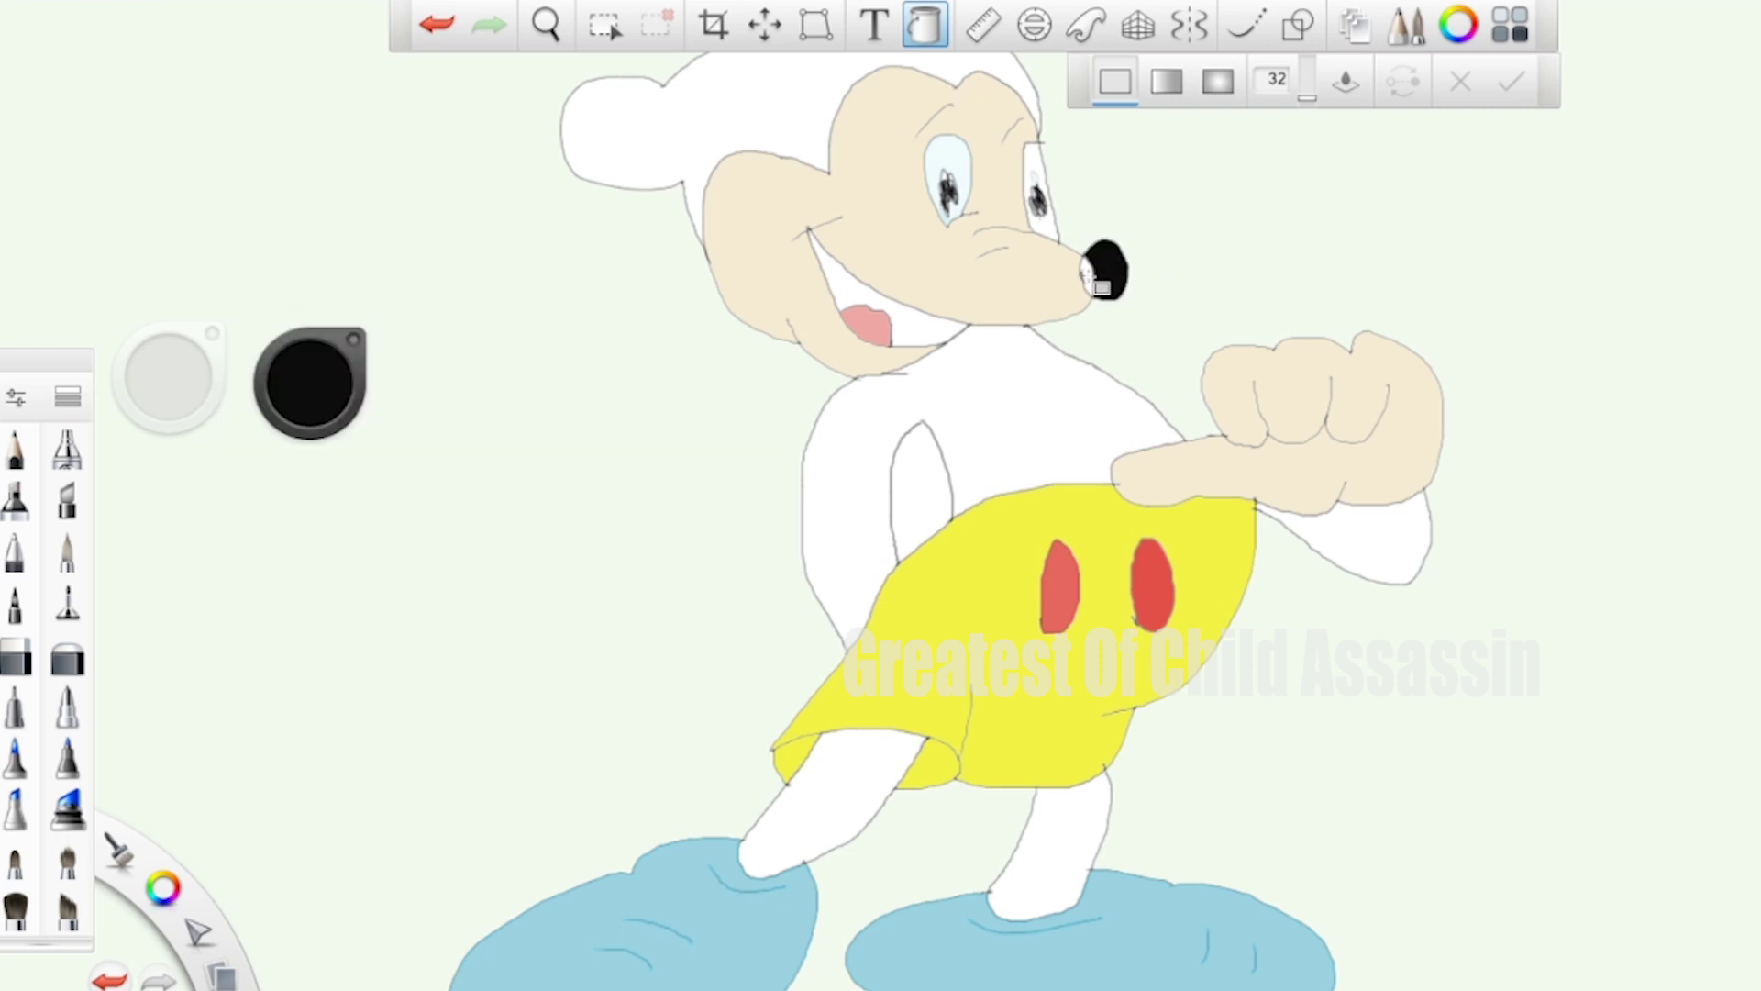
{"action": "left_click", "coordinate": [929, 321]}
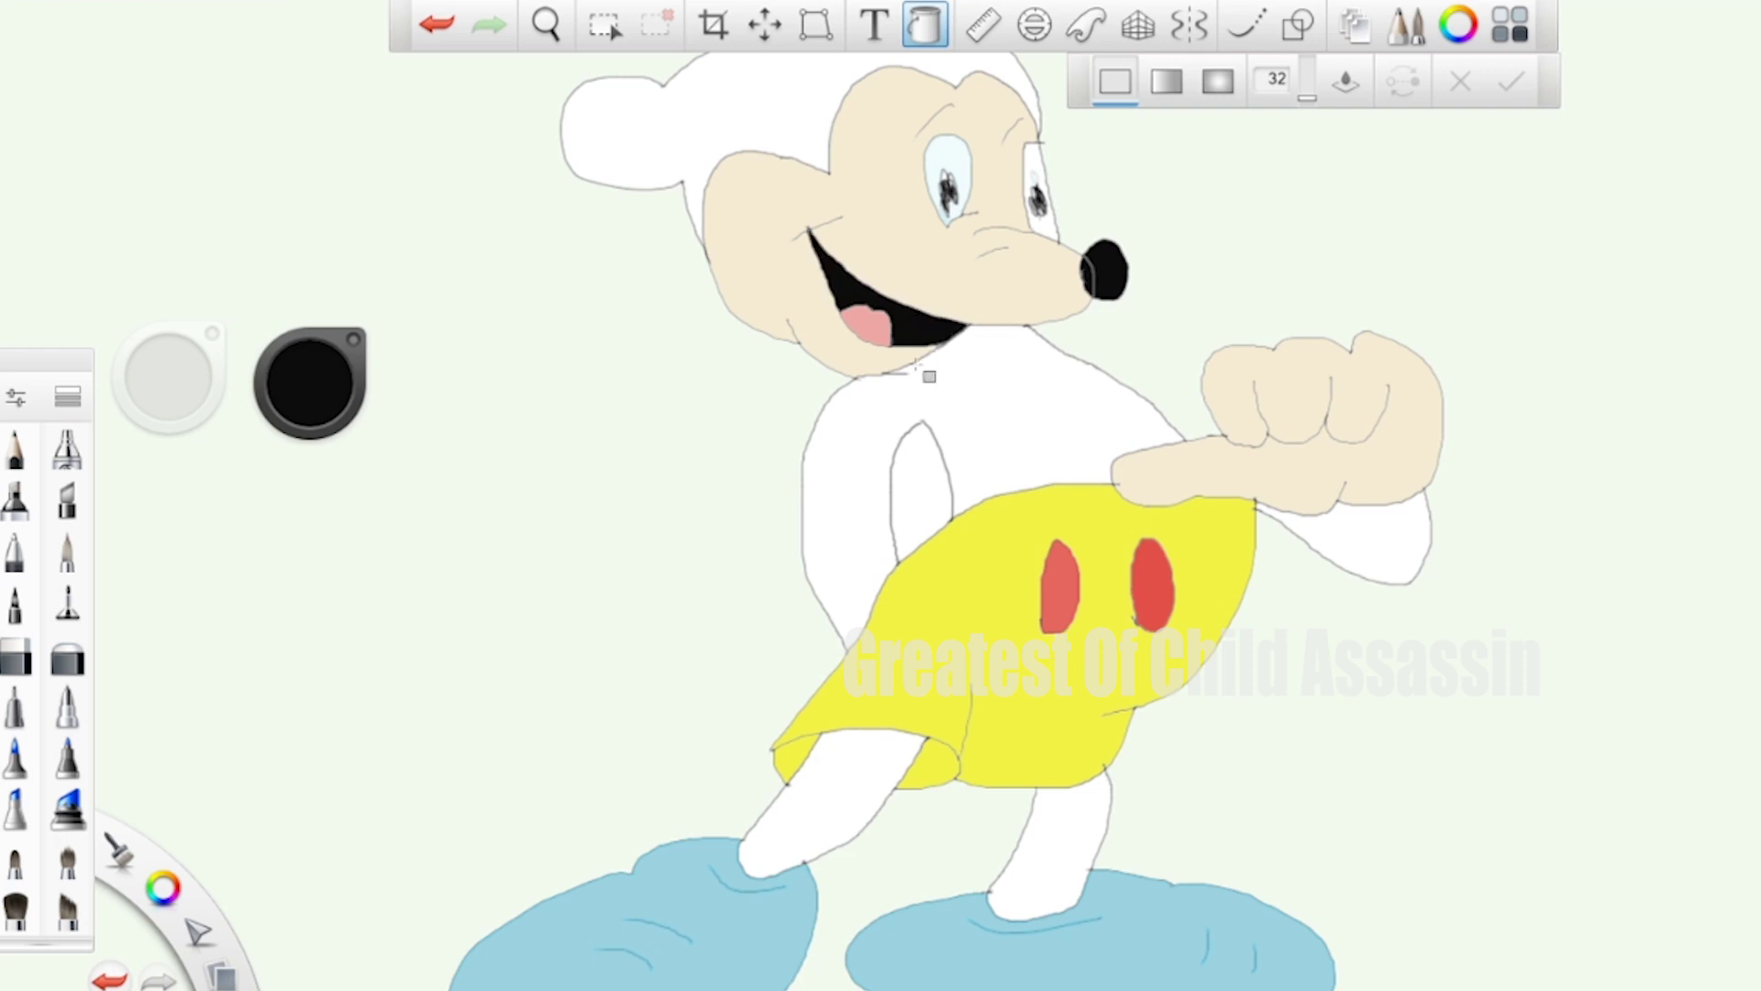
- Flood-fill the torso, the forearm behind the hand, both legs and the head with its ear with black
{"action": "left_click", "coordinate": [1022, 402]}
{"action": "left_click", "coordinate": [1387, 534]}
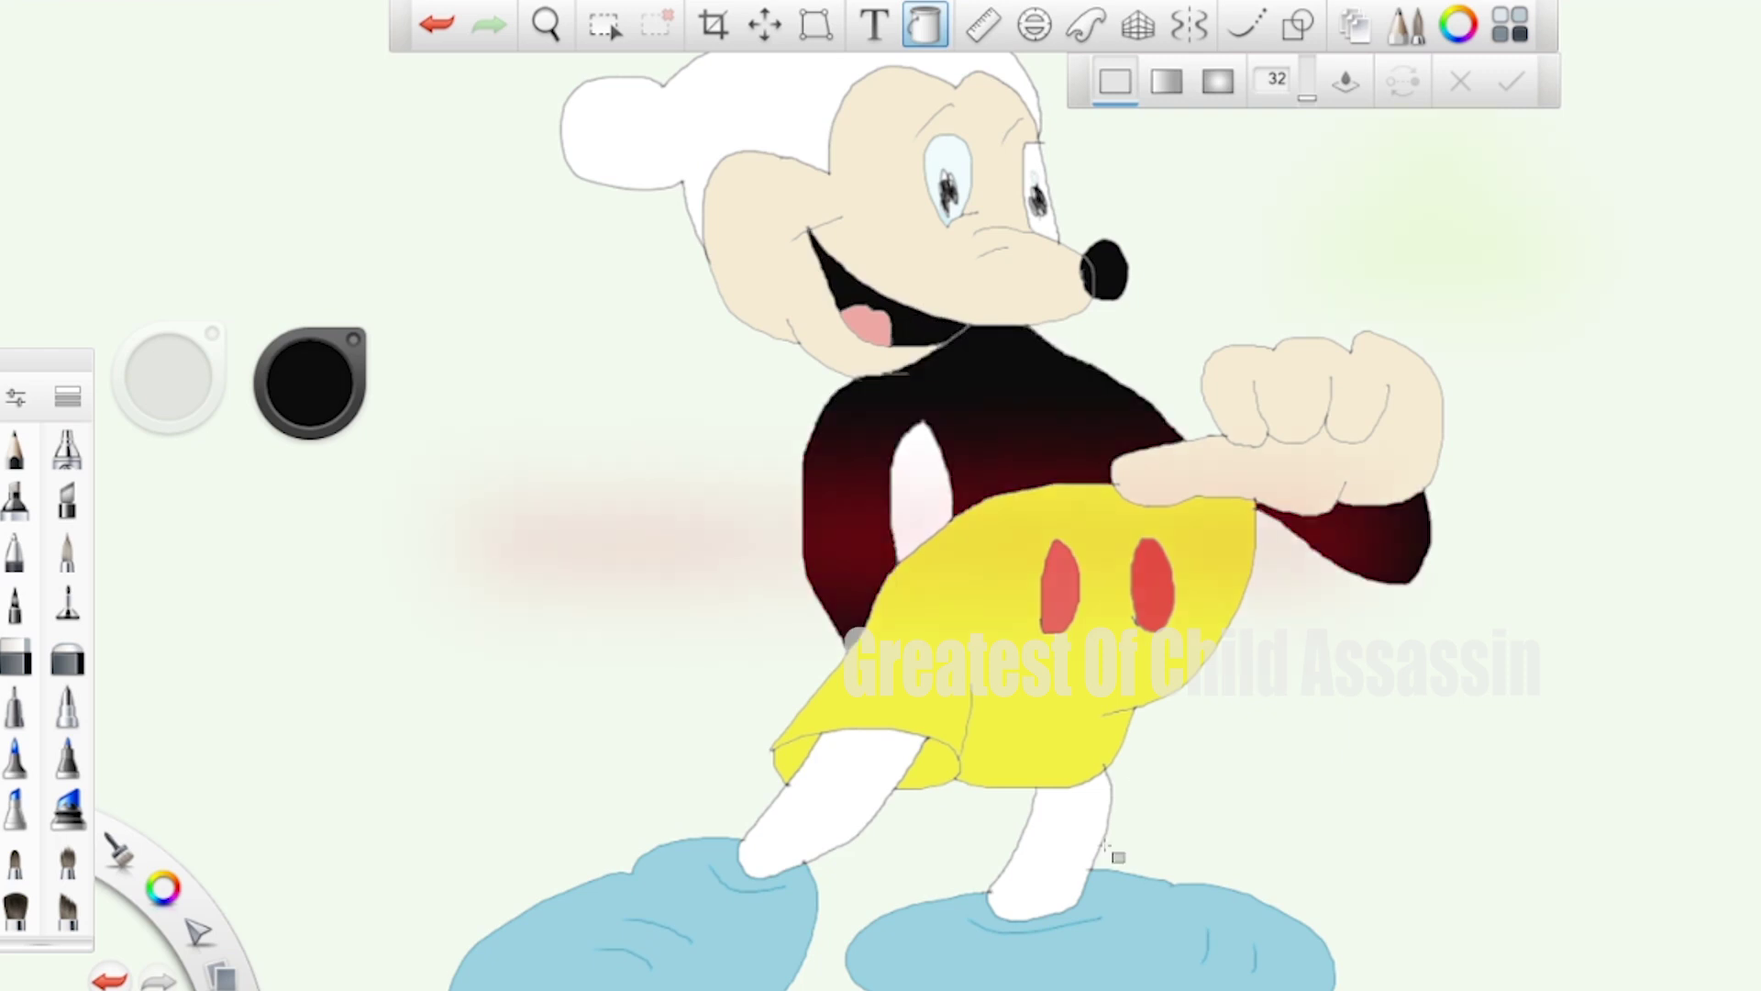
{"action": "left_click", "coordinate": [1085, 876]}
{"action": "left_click", "coordinate": [814, 809]}
{"action": "left_click", "coordinate": [789, 106]}
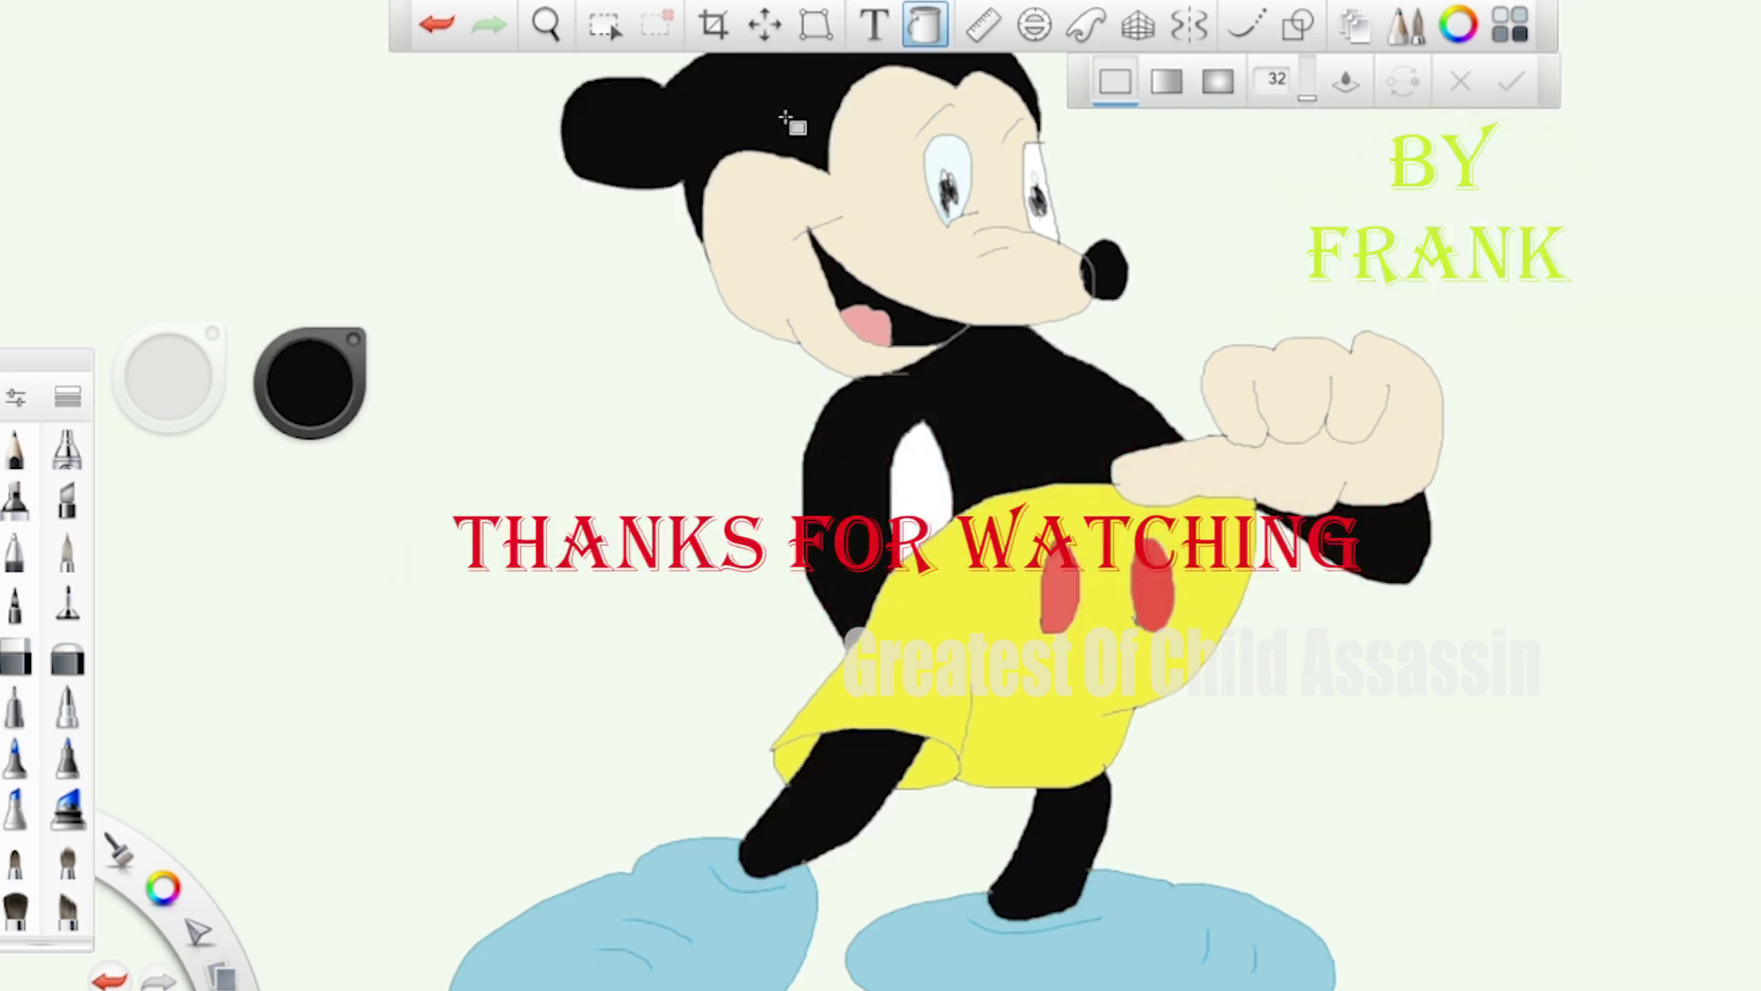